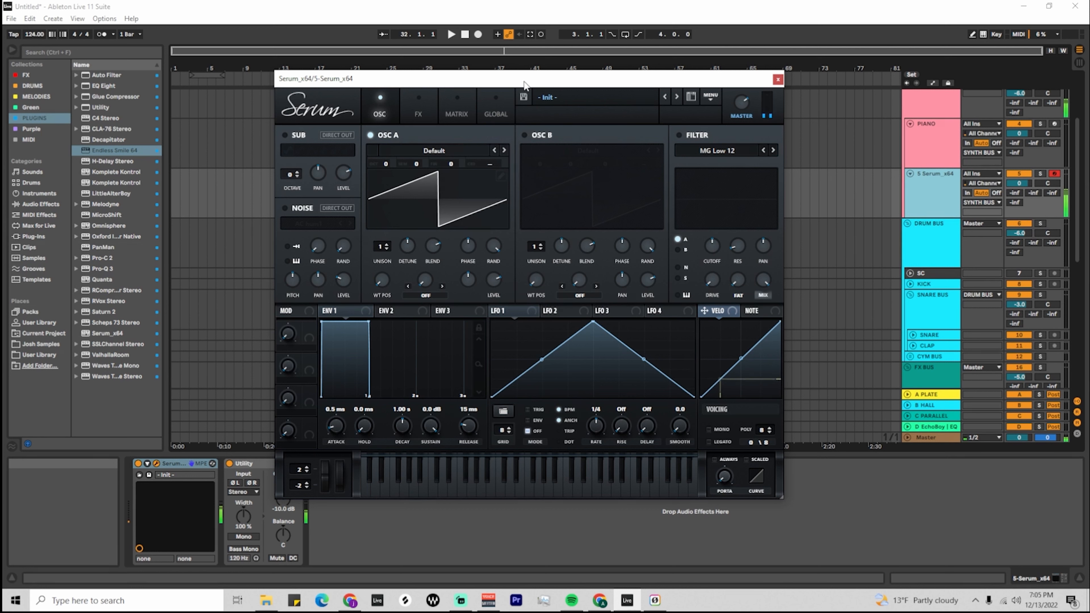
Load the analog BS2 - Subby Saw wavetable into oscillator A, try a different octave and reset the octave to 0.
click(434, 151)
mouse_move(436, 161)
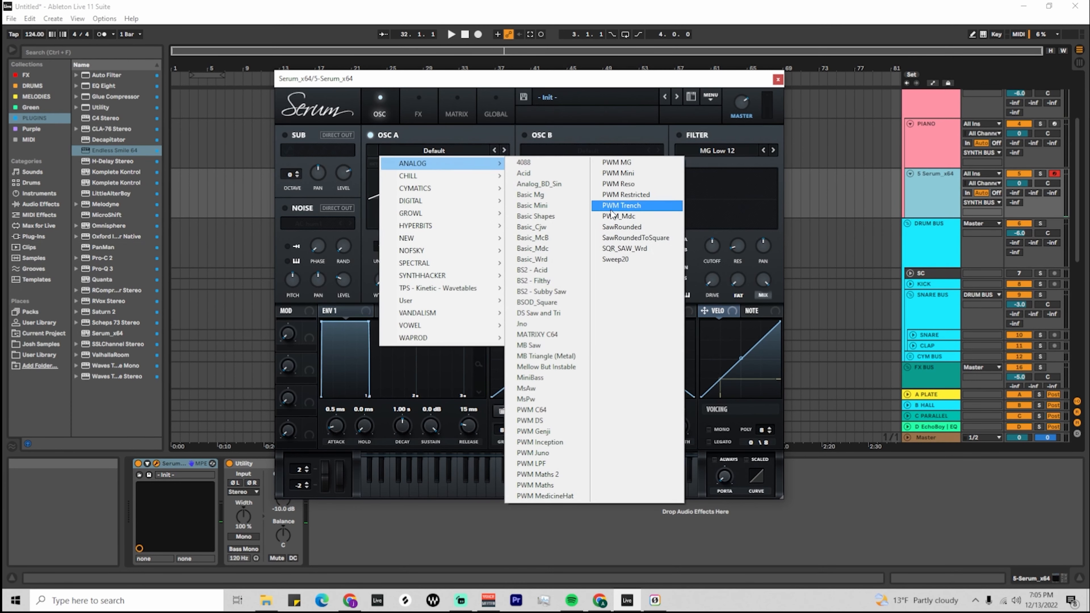
click(550, 292)
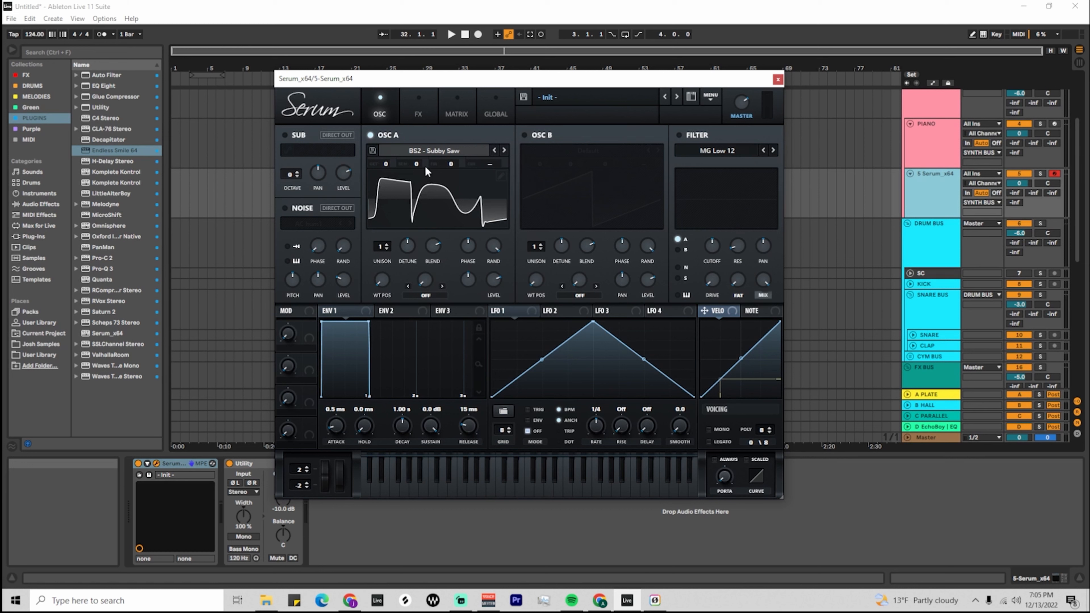
drag(385, 163, 417, 147)
double_click(386, 162)
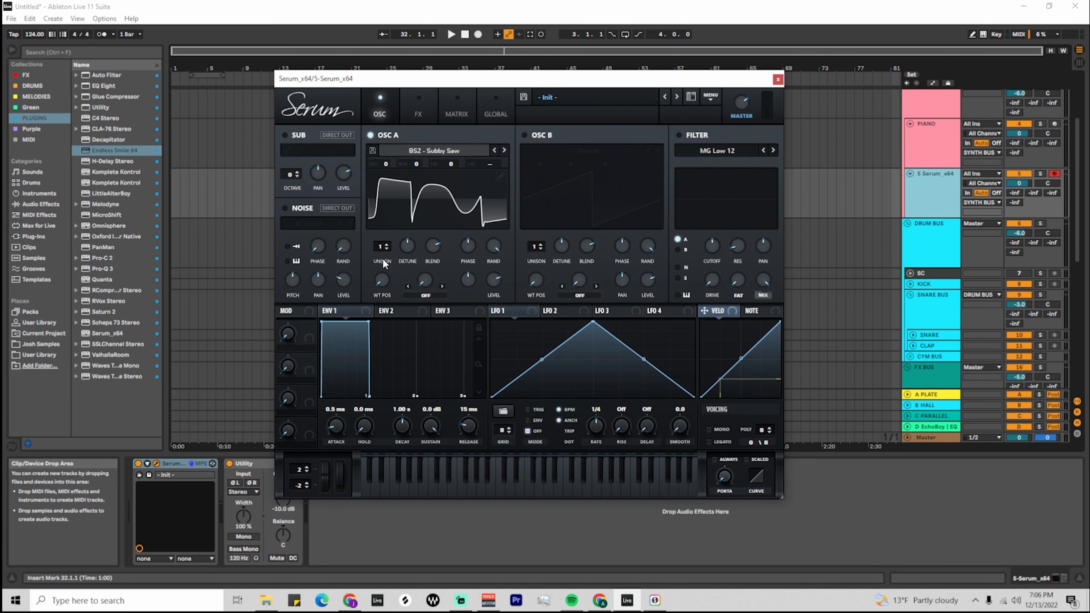
Set oscillator A to 9 unison voices and reduce the unison detune amount.
drag(379, 249, 387, 185)
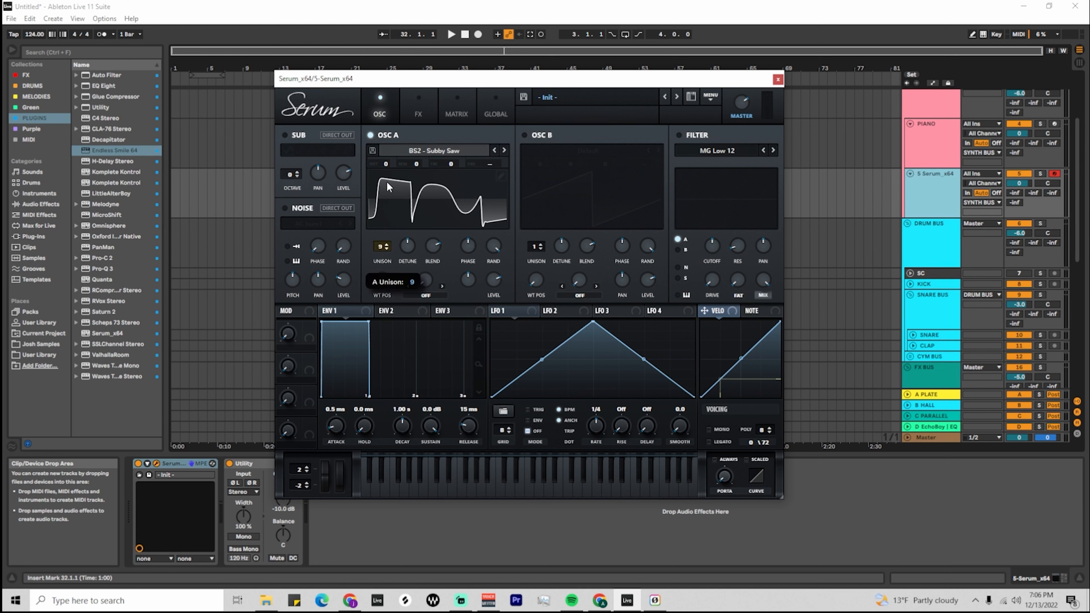
click(406, 249)
mouse_move(405, 247)
mouse_down()
mouse_move(409, 229)
mouse_move(404, 285)
mouse_move(407, 227)
mouse_move(408, 267)
mouse_up()
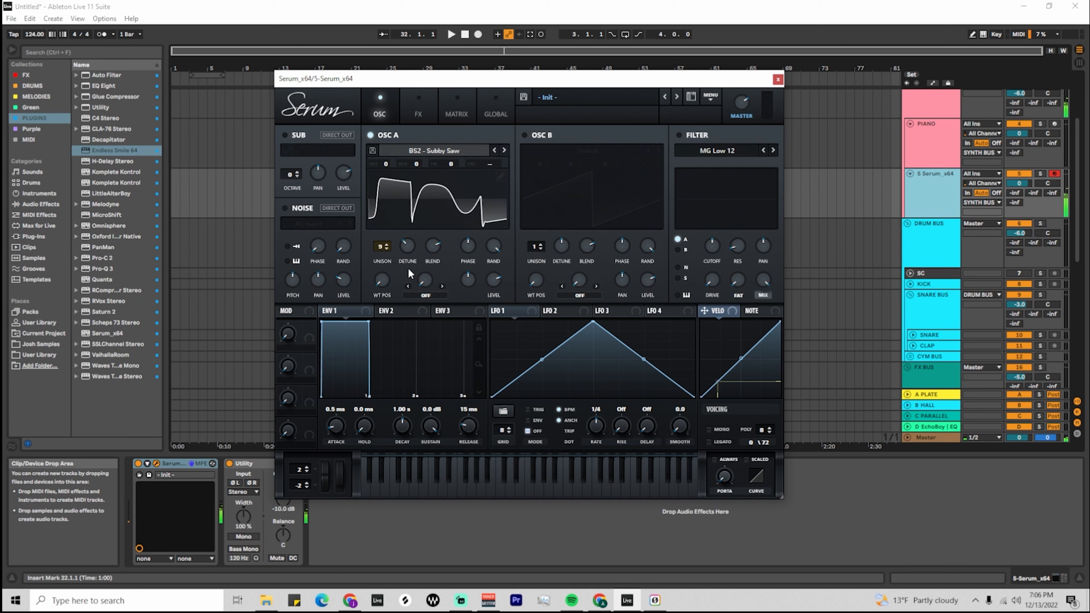
Show oscillator A's wavetable in 3D and move its wavetable position to 197.
click(431, 196)
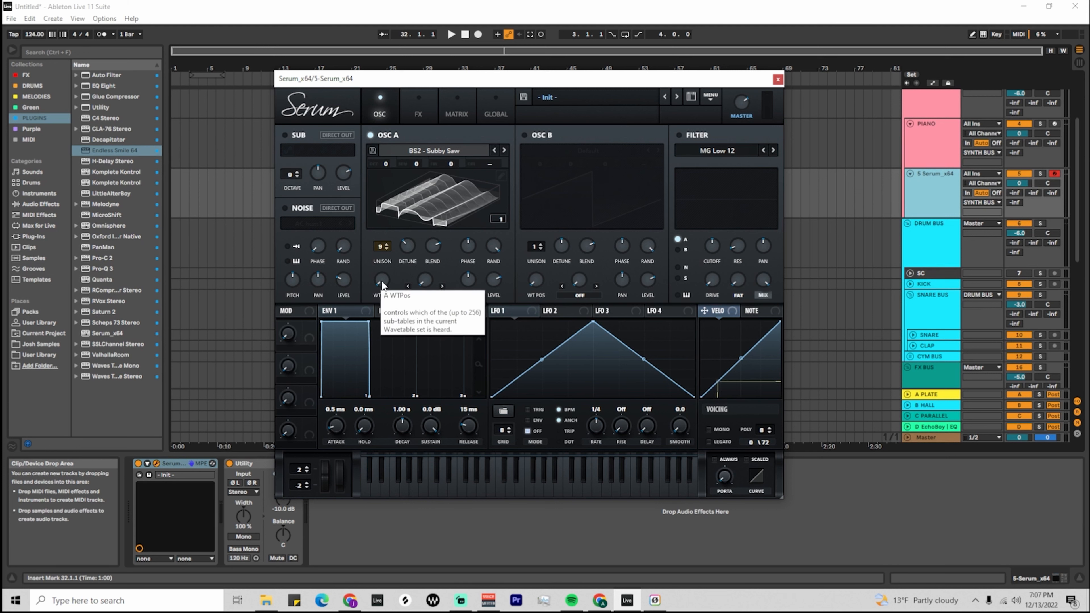
drag(384, 280, 439, 189)
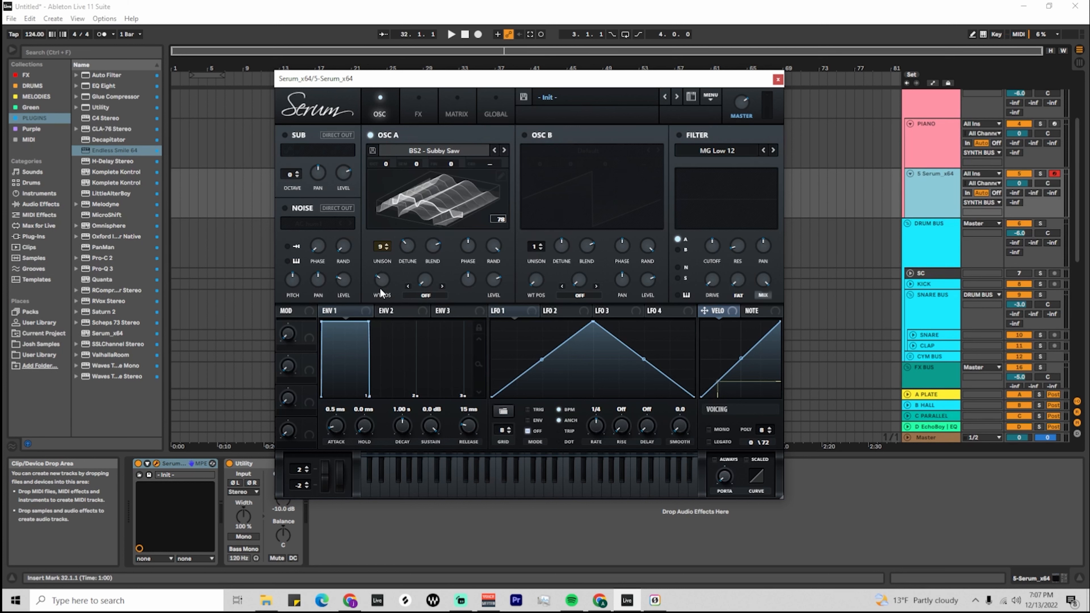
drag(380, 288, 381, 215)
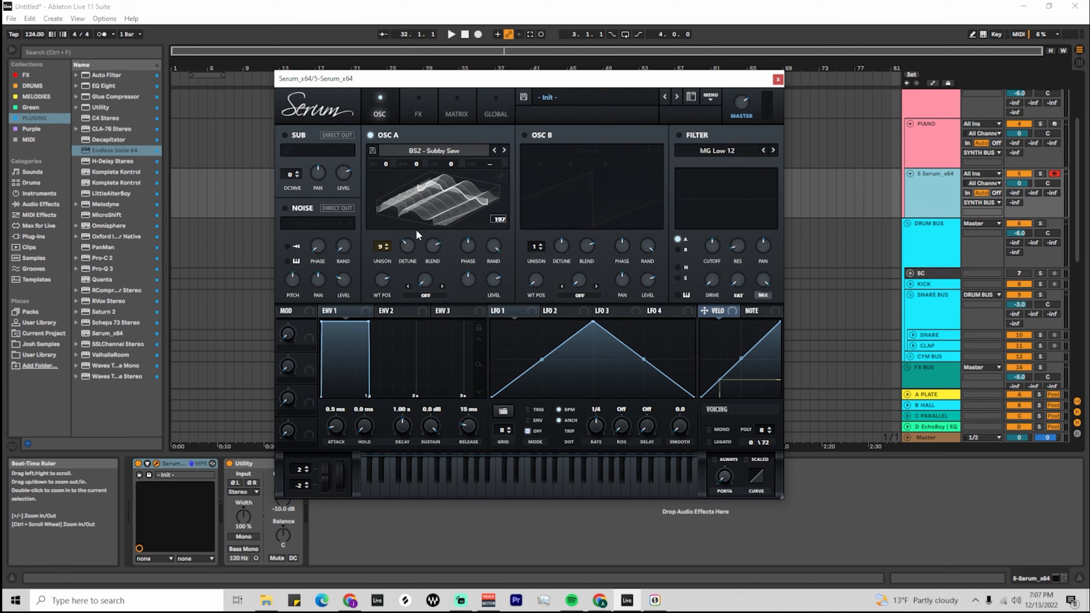
Turn on oscillator B with the Default wavetable and try adjusting its level.
click(525, 135)
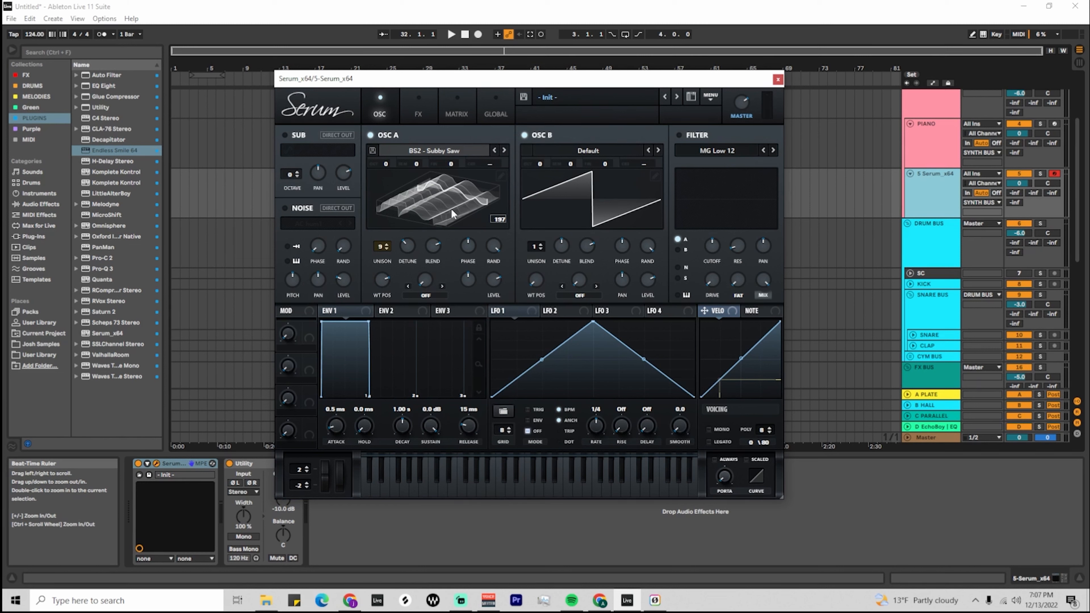
drag(648, 292, 631, 240)
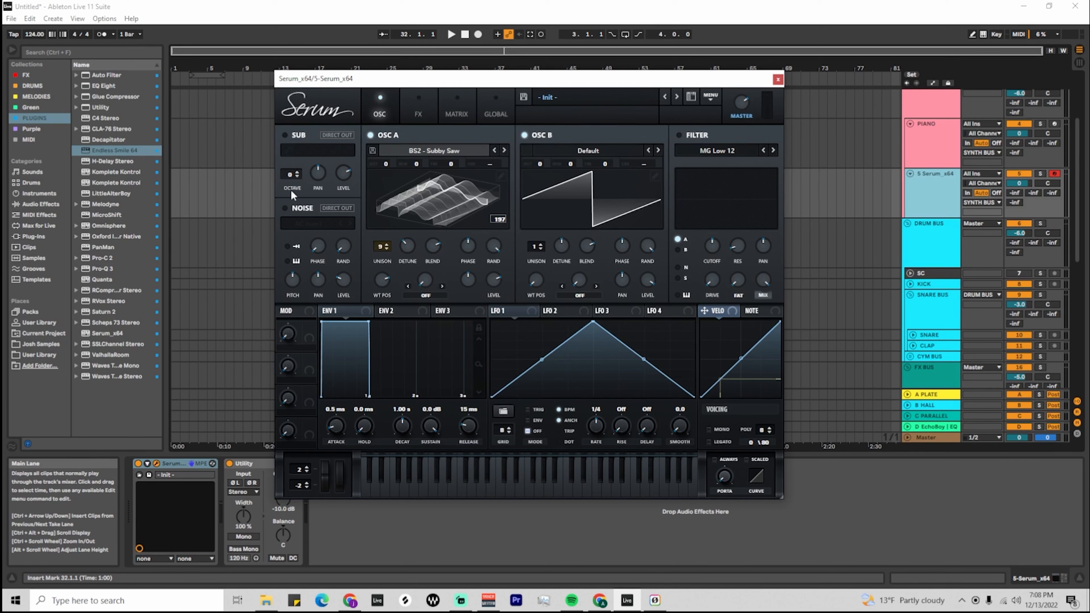
Toggle the sub oscillator on and off, and toggle the noise oscillator.
click(284, 135)
click(287, 134)
click(285, 207)
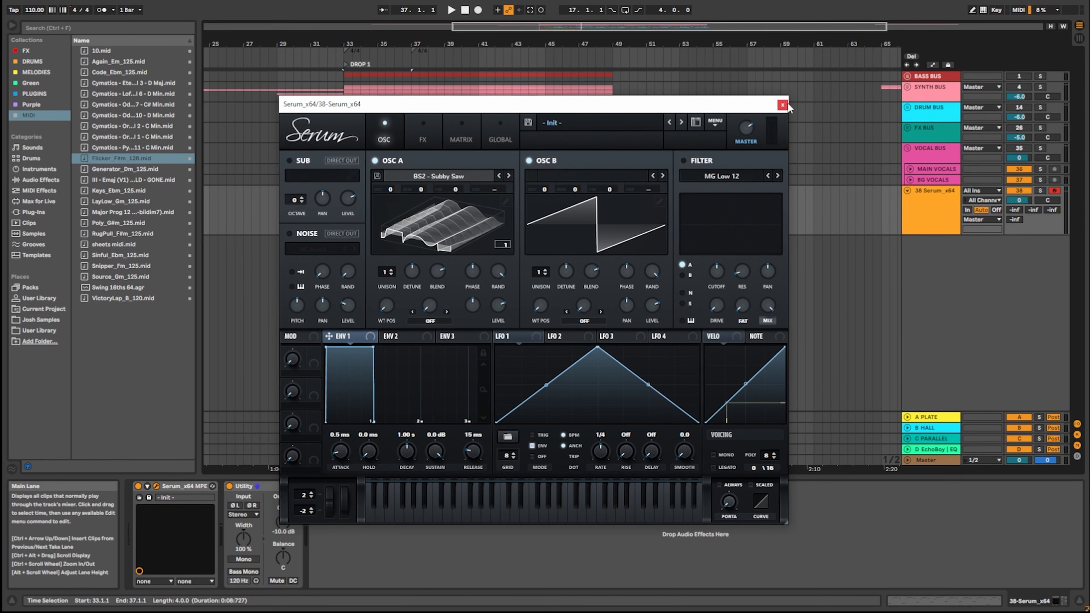
Close the Serum window and play the MIDI clip on the Serum track from bar 33, then stop playback.
click(787, 105)
click(343, 218)
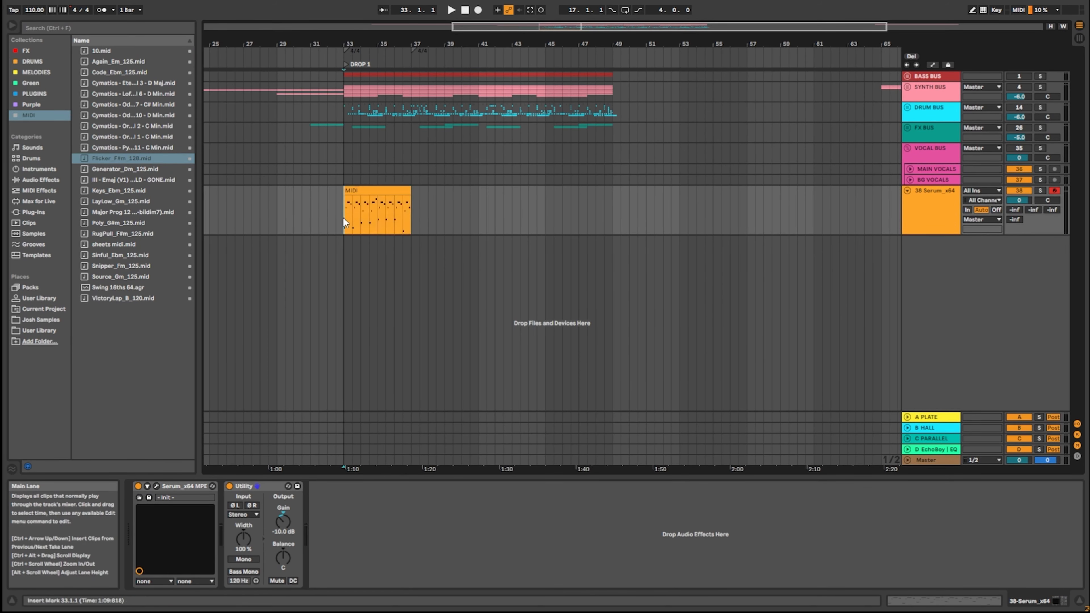
key(space)
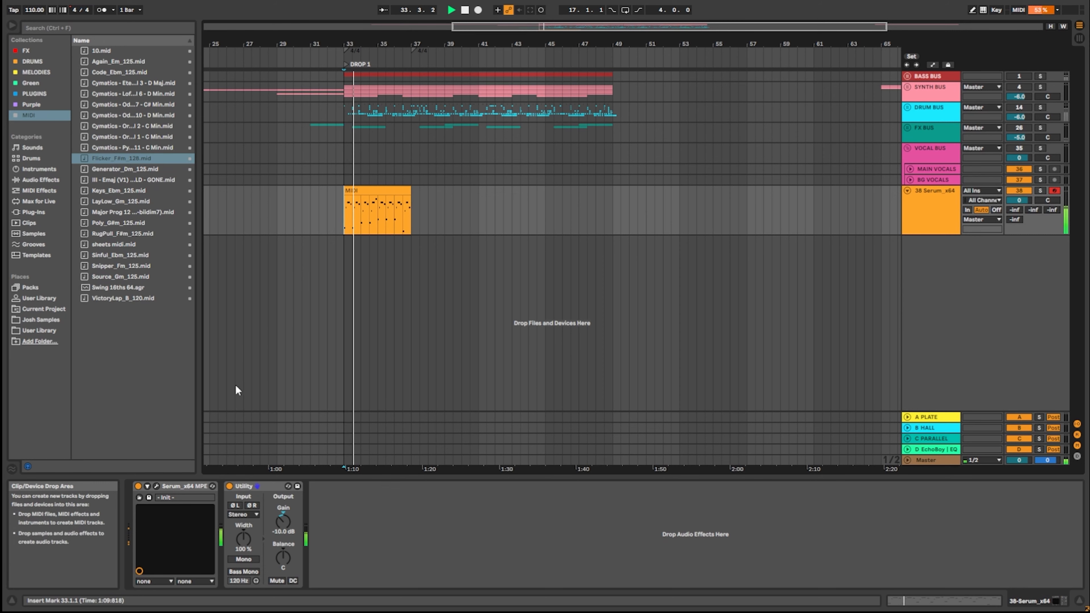
key(space)
Reopen Serum, audition envelope 1 with a 391 ms decay and no sustain, and restore full sustain with a 3.15 s decay.
click(156, 486)
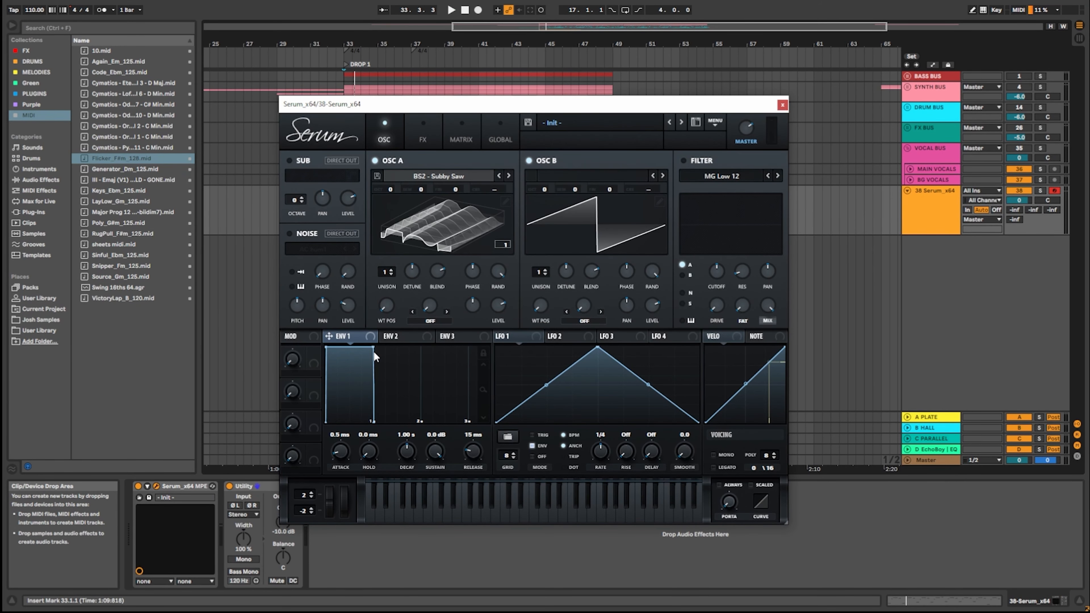
drag(374, 348, 338, 437)
key(space)
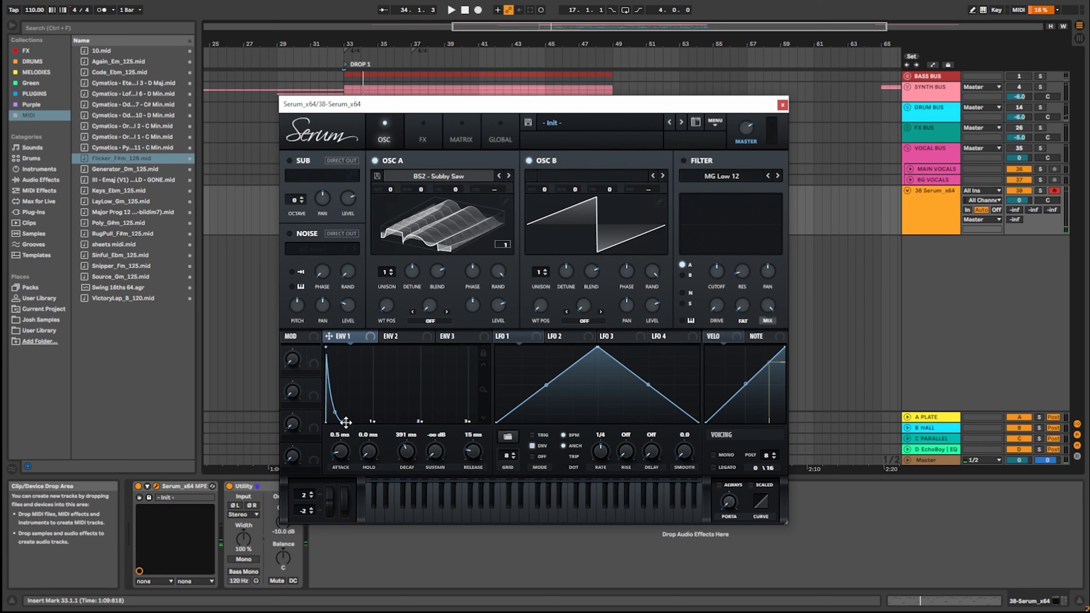
drag(347, 422, 353, 372)
drag(343, 420, 456, 332)
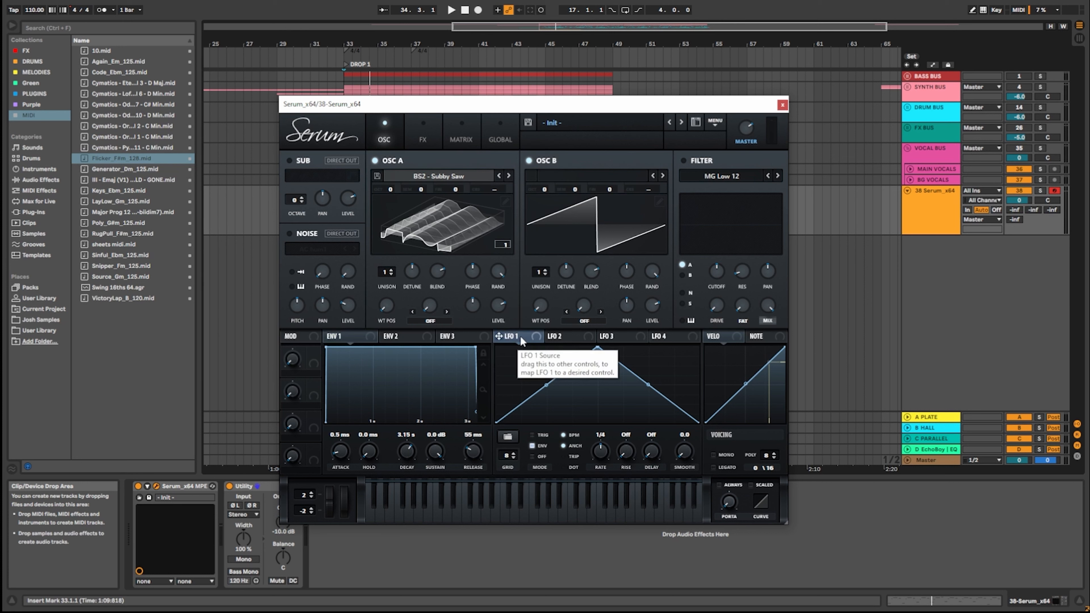
Map LFO 1 to oscillator A's level and reshape its curve into a quick rise with a rounded, late fall.
drag(520, 336, 499, 306)
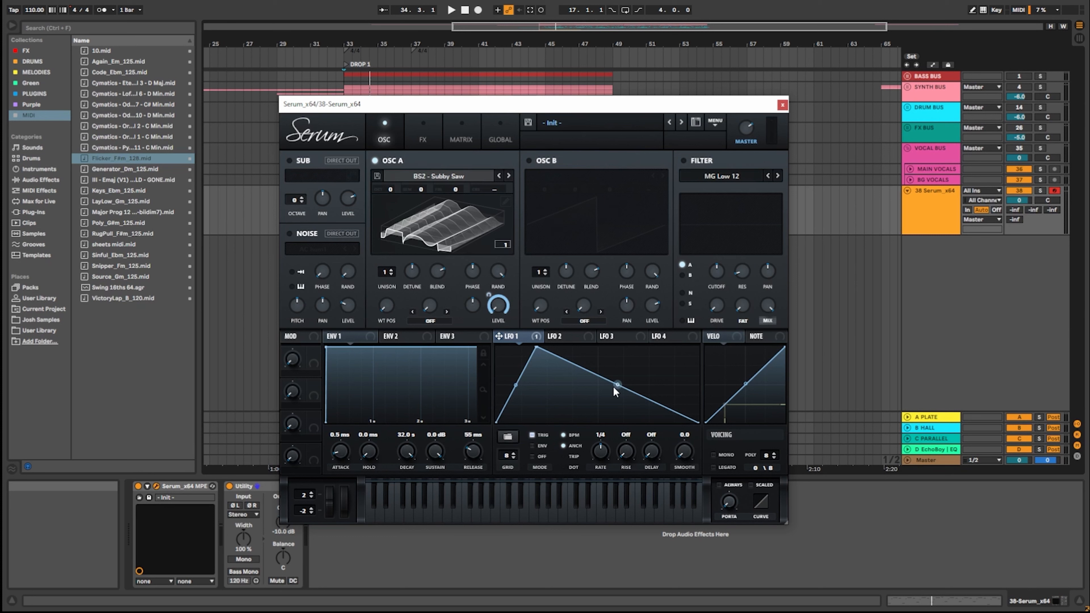
drag(613, 386, 578, 419)
drag(536, 347, 522, 347)
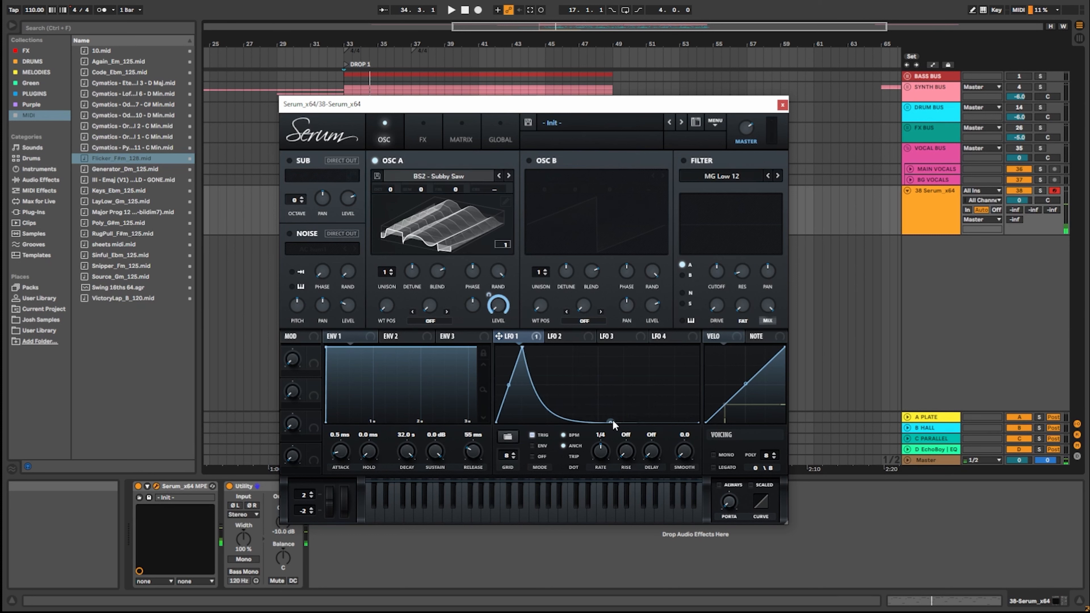
drag(613, 422, 610, 350)
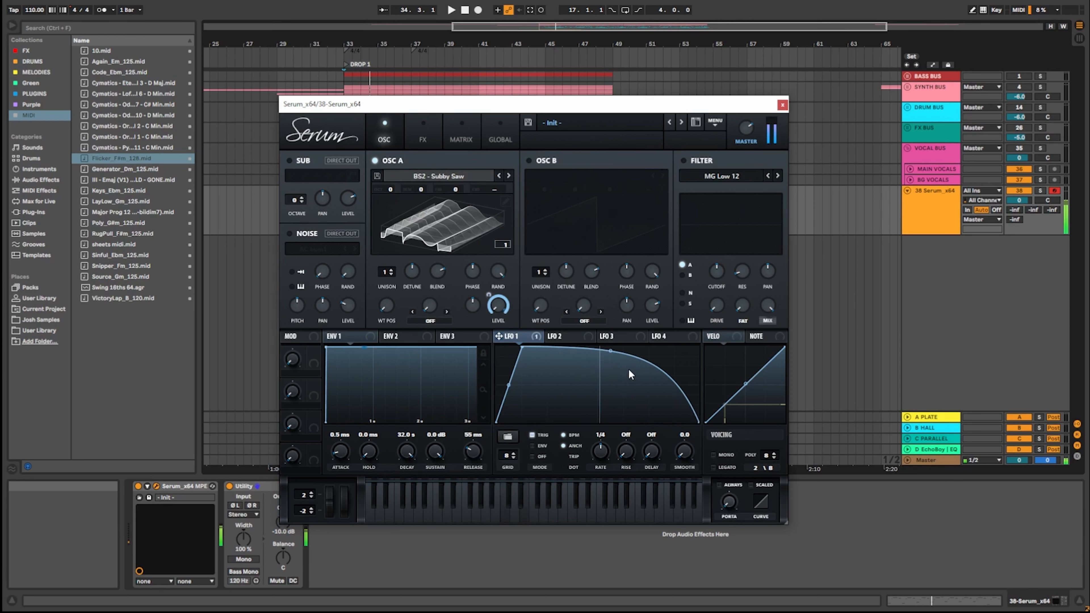
Try LFO 1 at a 1/16 rate and set it to 1/8 triplet.
drag(606, 448, 608, 435)
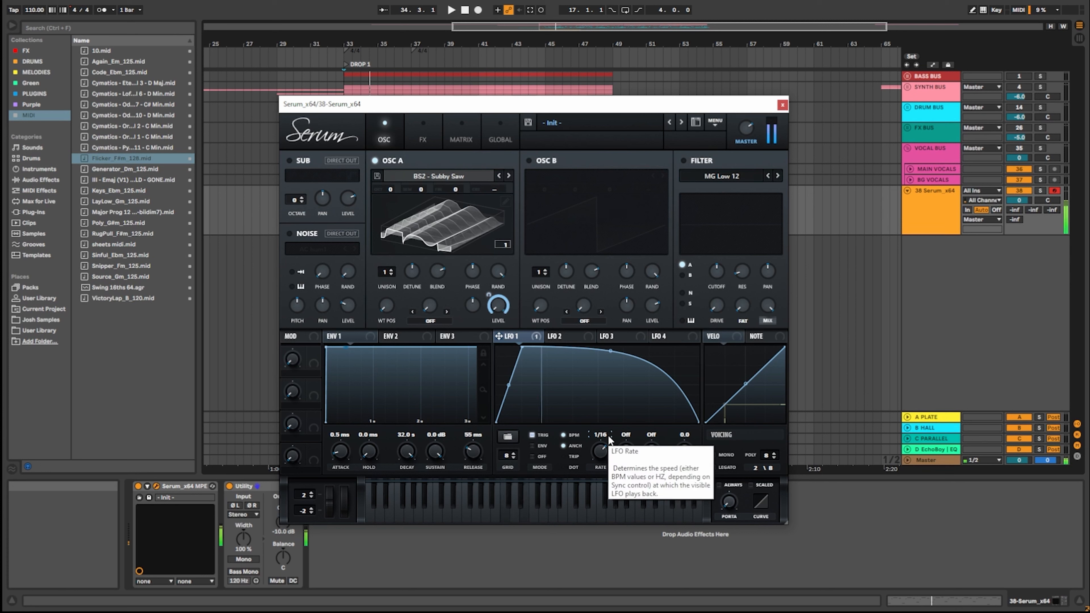
drag(605, 443, 600, 455)
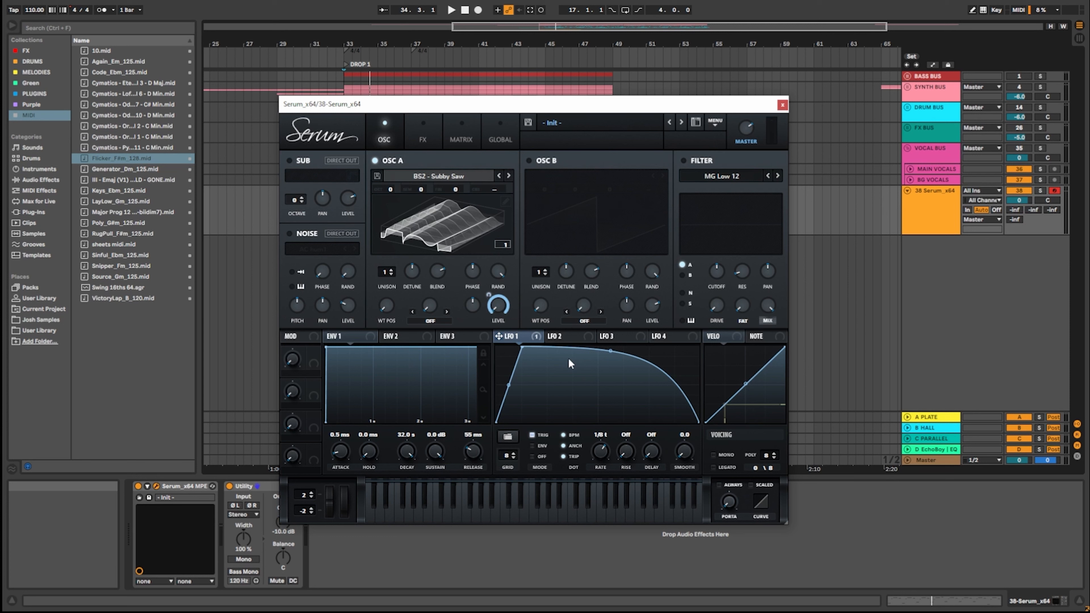
Turn on the filter and look through its type categories, keeping MG Low 12.
click(683, 160)
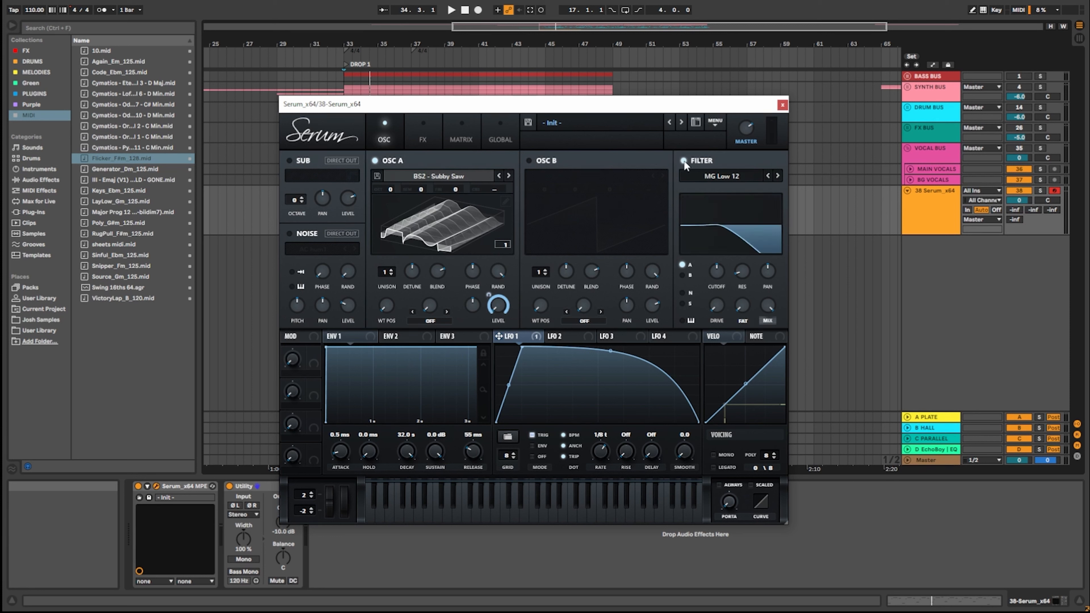
click(723, 174)
mouse_move(713, 189)
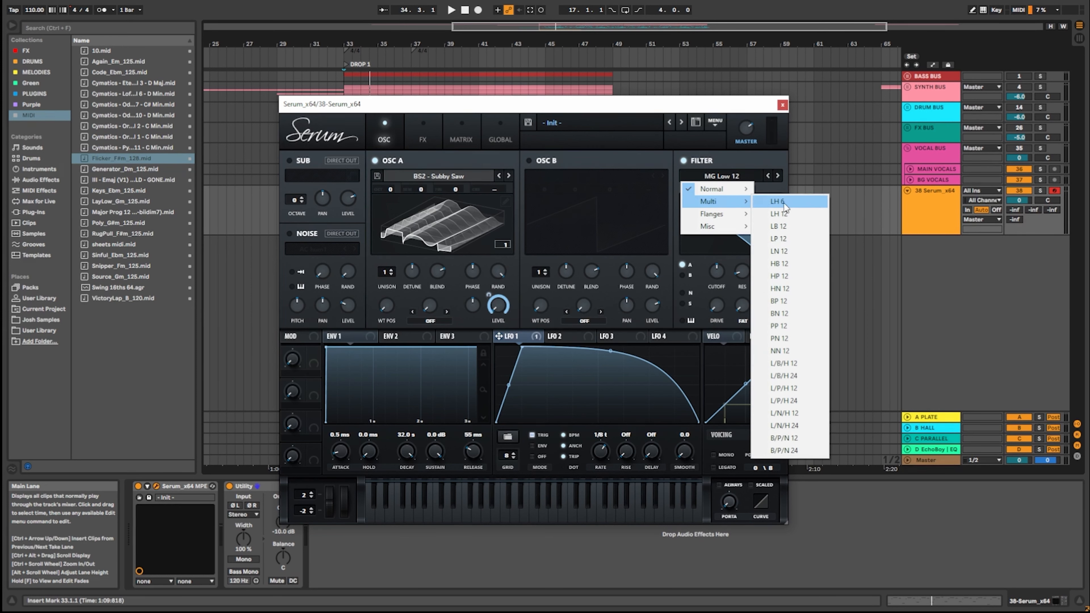
click(723, 155)
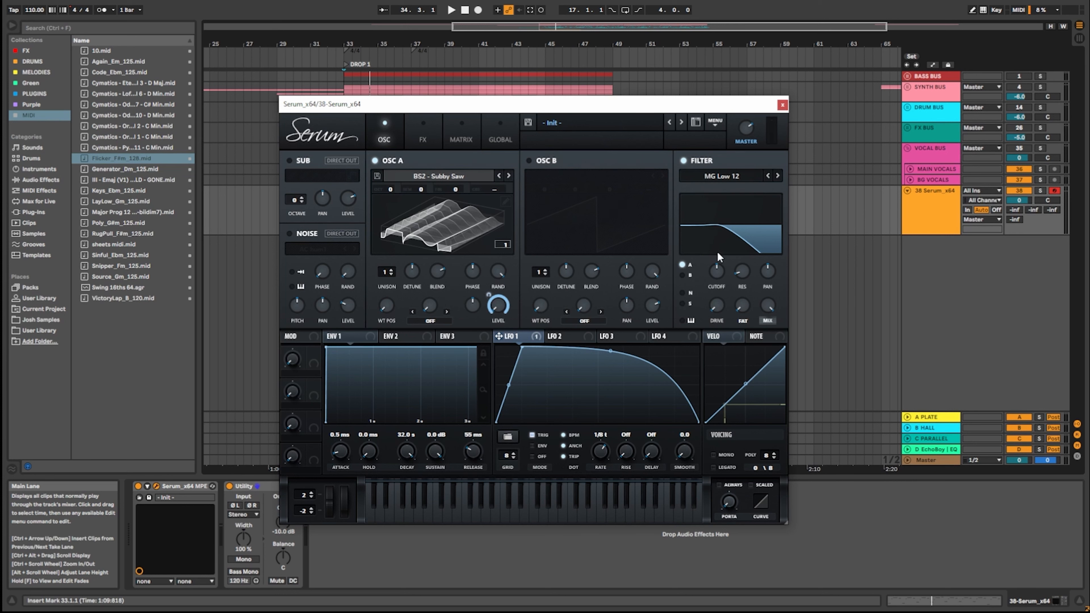
Toggle oscillator A's routing into the filter off and on, and try sweeping the filter cutoff.
click(682, 264)
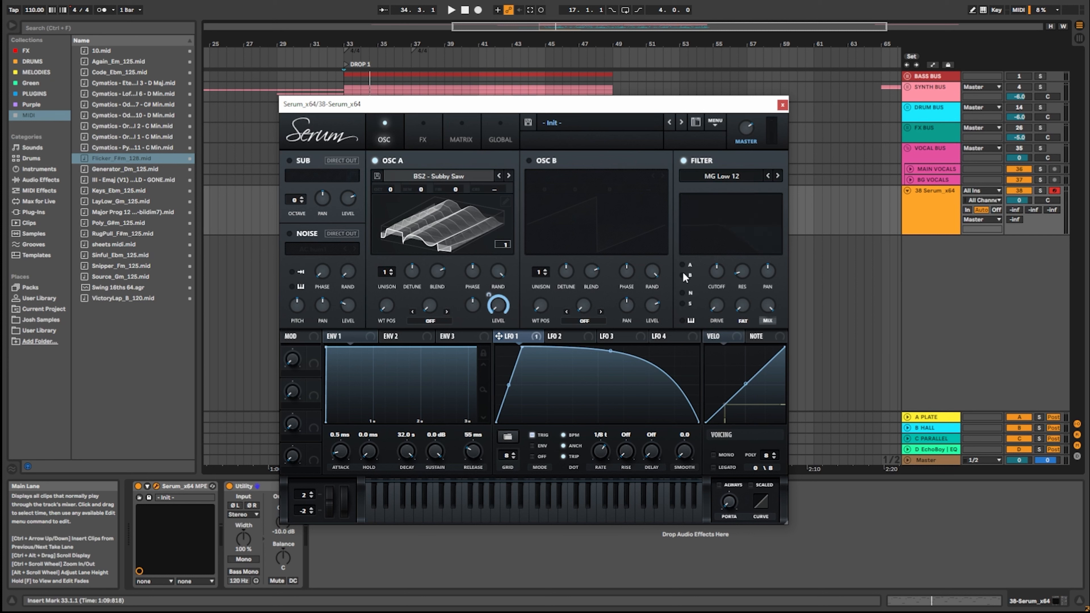
click(682, 265)
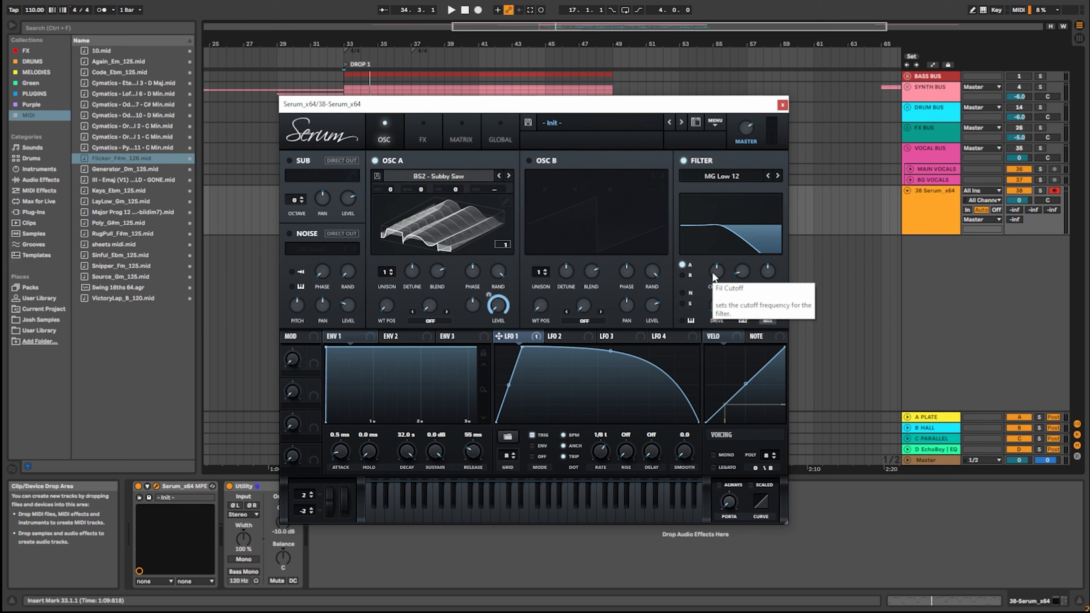
drag(712, 272, 711, 311)
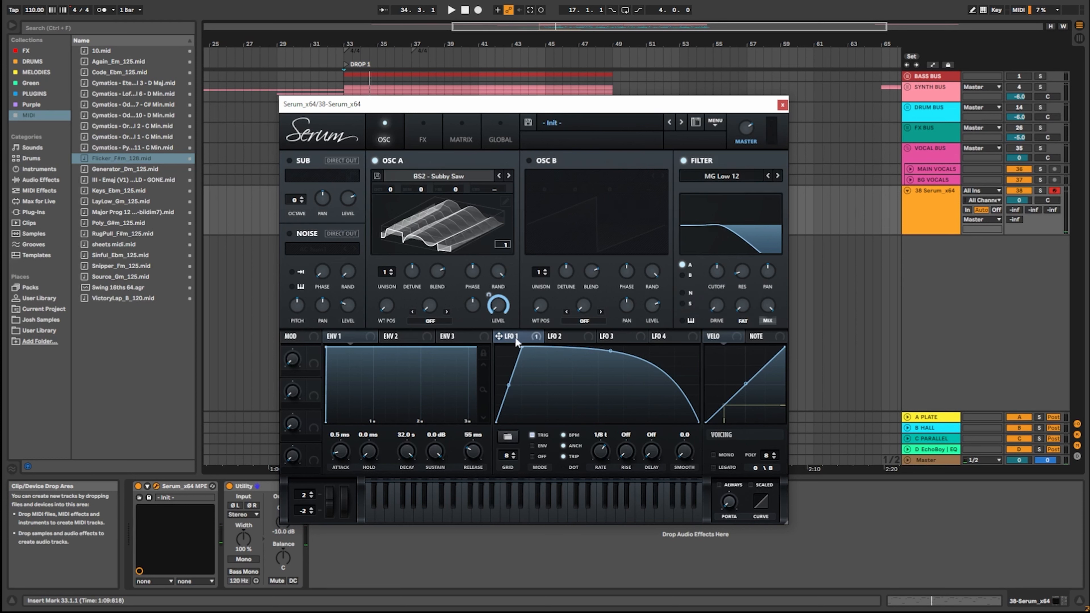
Map LFO 1 to the filter cutoff and adjust the modulation depth.
drag(517, 337, 493, 288)
drag(513, 337, 703, 300)
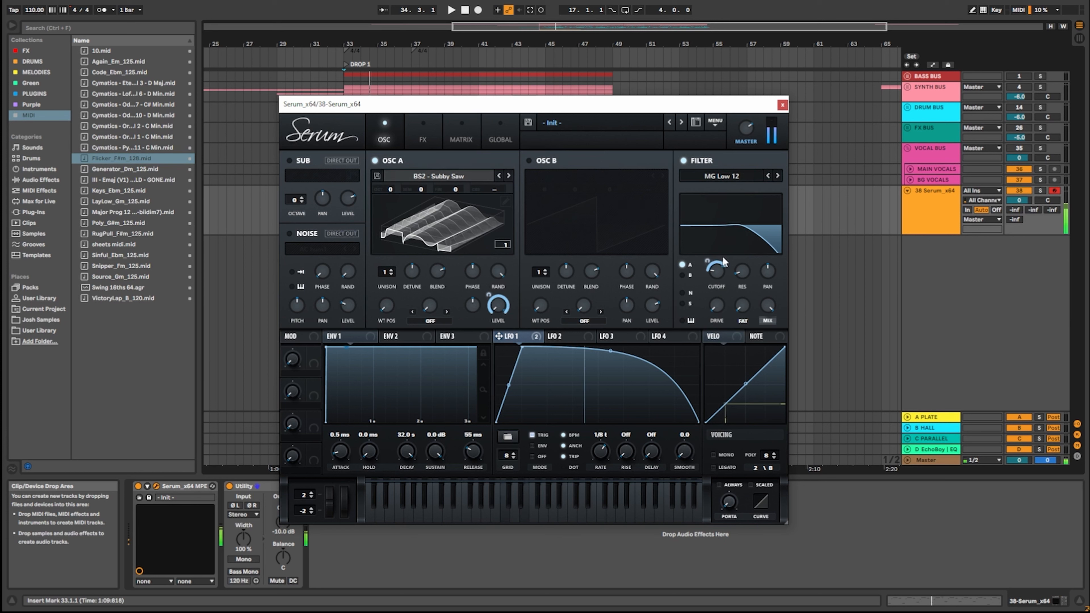
drag(708, 260, 710, 243)
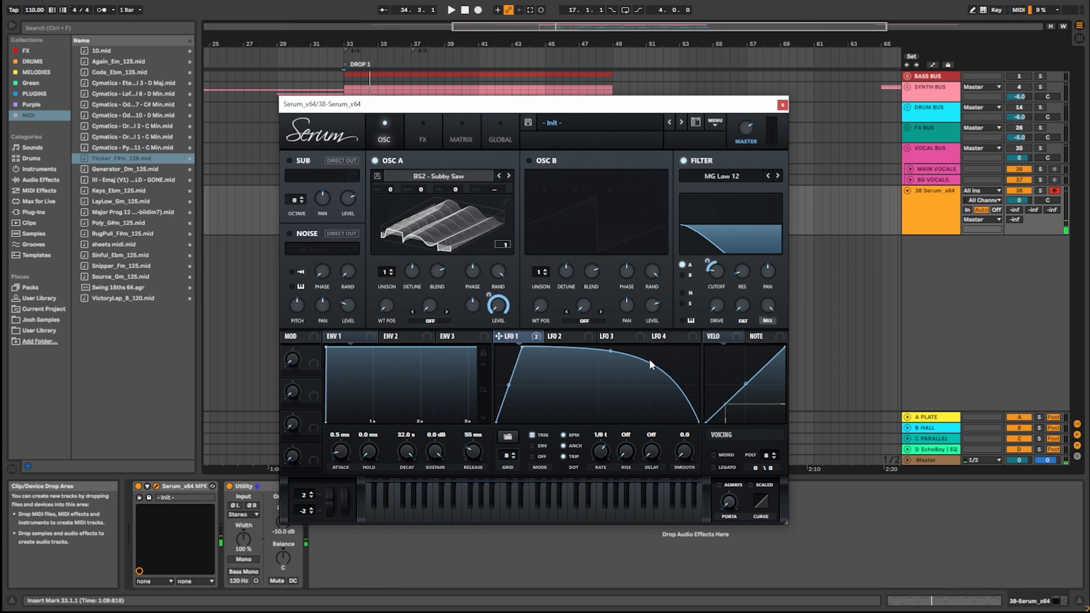
Change the filter type to High 12 and set the LFO 1 modulation of the cutoff to 30.
click(732, 177)
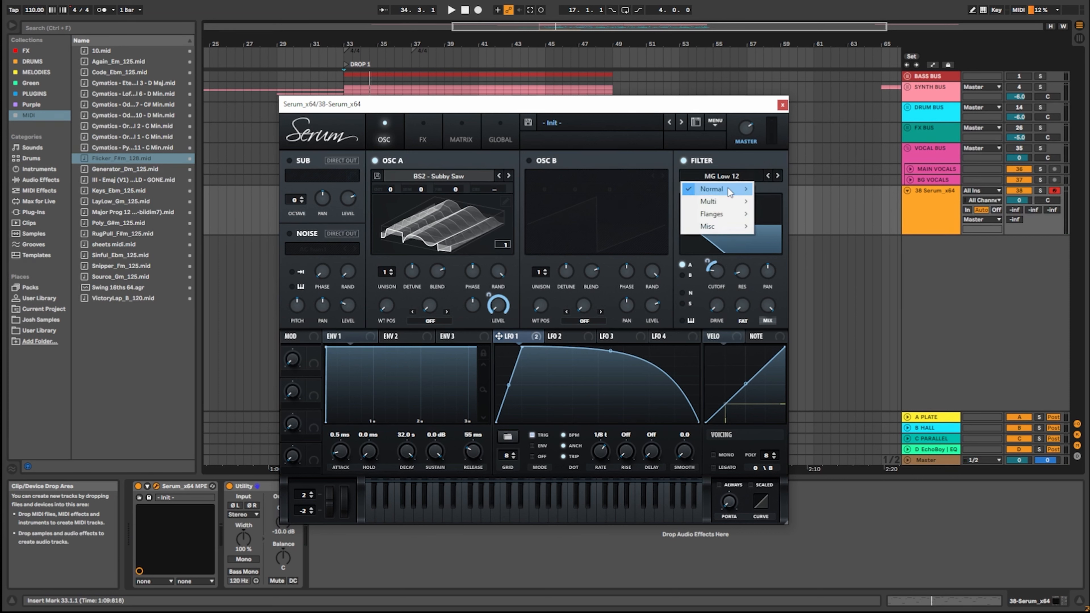
mouse_move(728, 188)
click(781, 301)
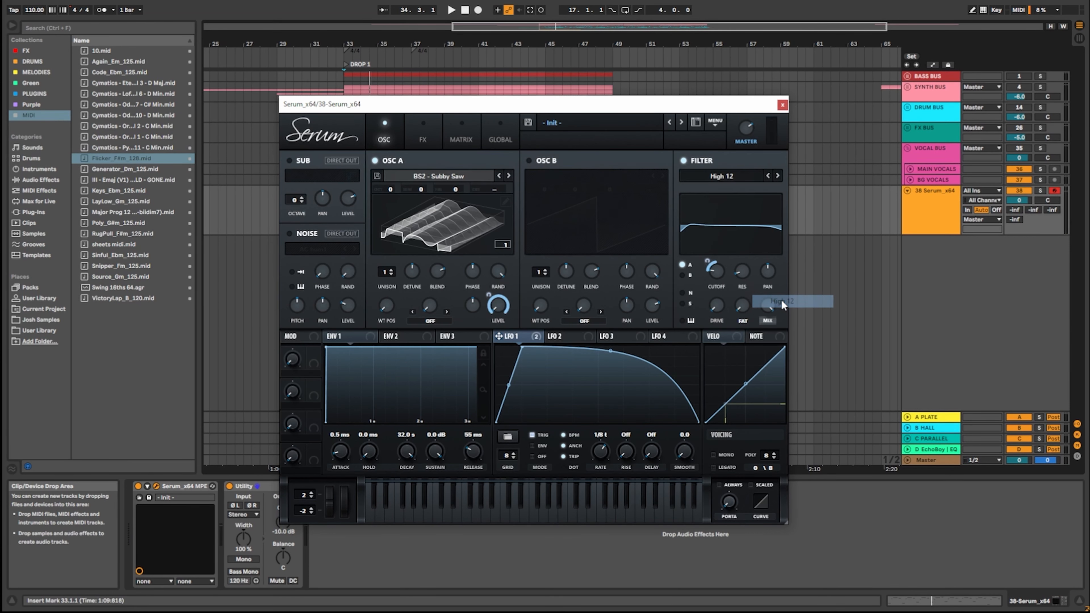
mouse_move(706, 261)
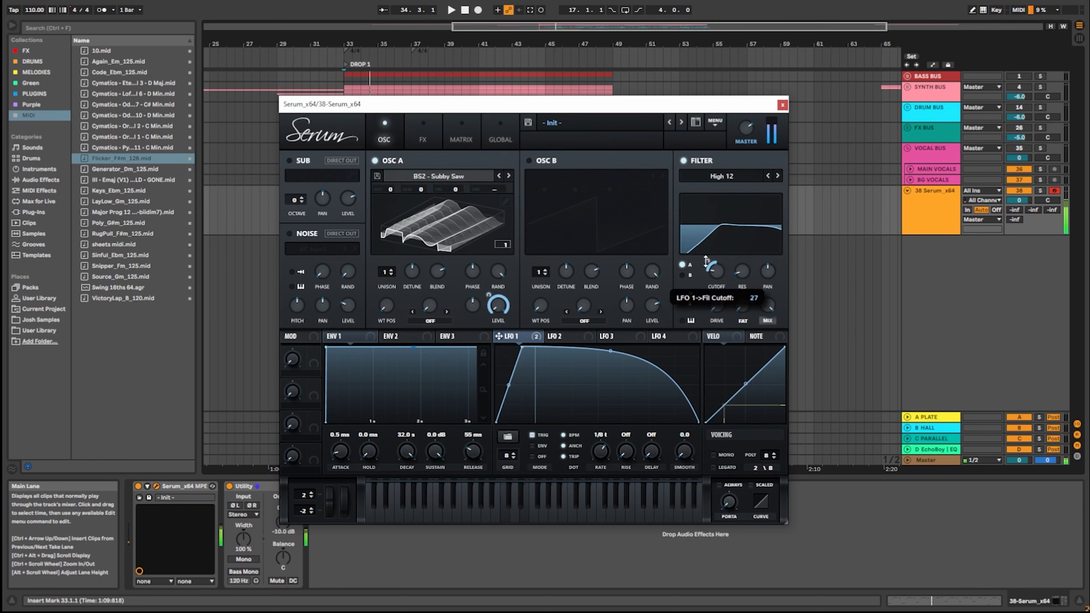
drag(706, 261, 712, 267)
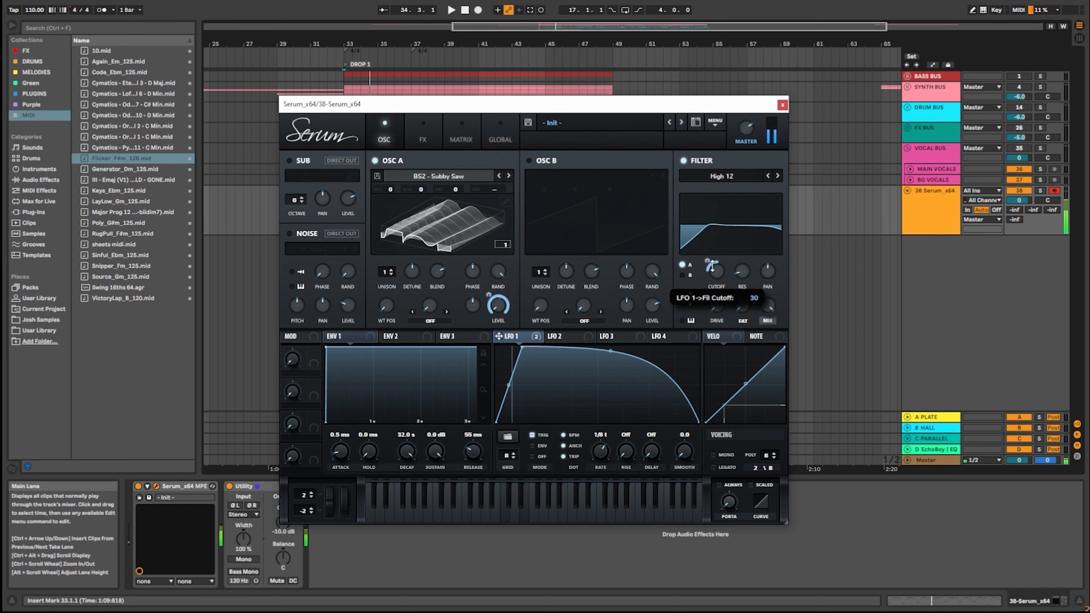
Turn on the noise oscillator with AC hum1 and route it into the filter.
click(290, 233)
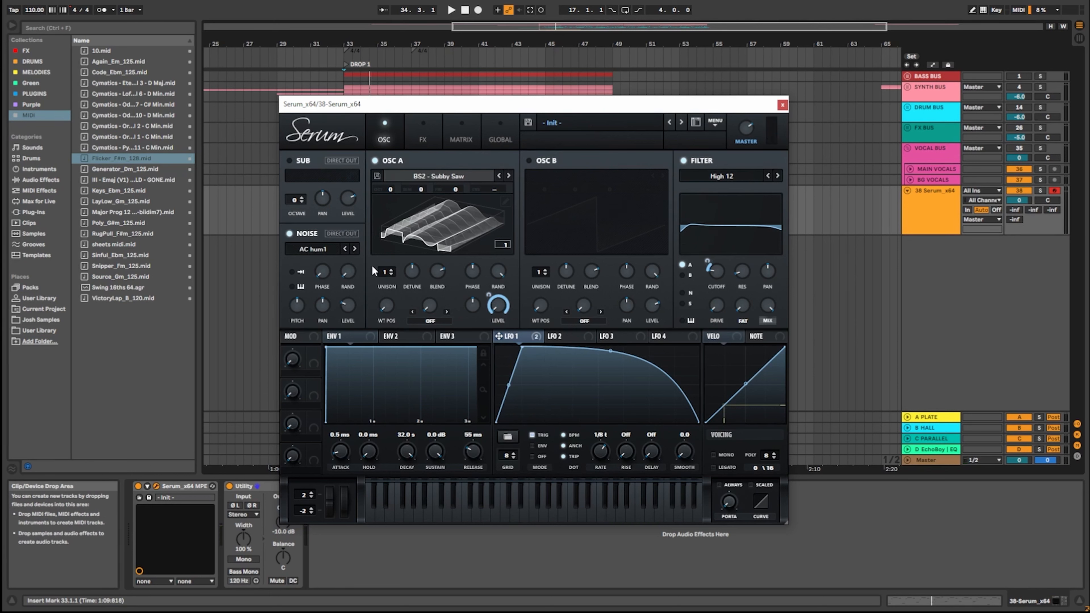
click(683, 292)
Change the filter type to MG Low 12.
click(722, 177)
mouse_move(744, 192)
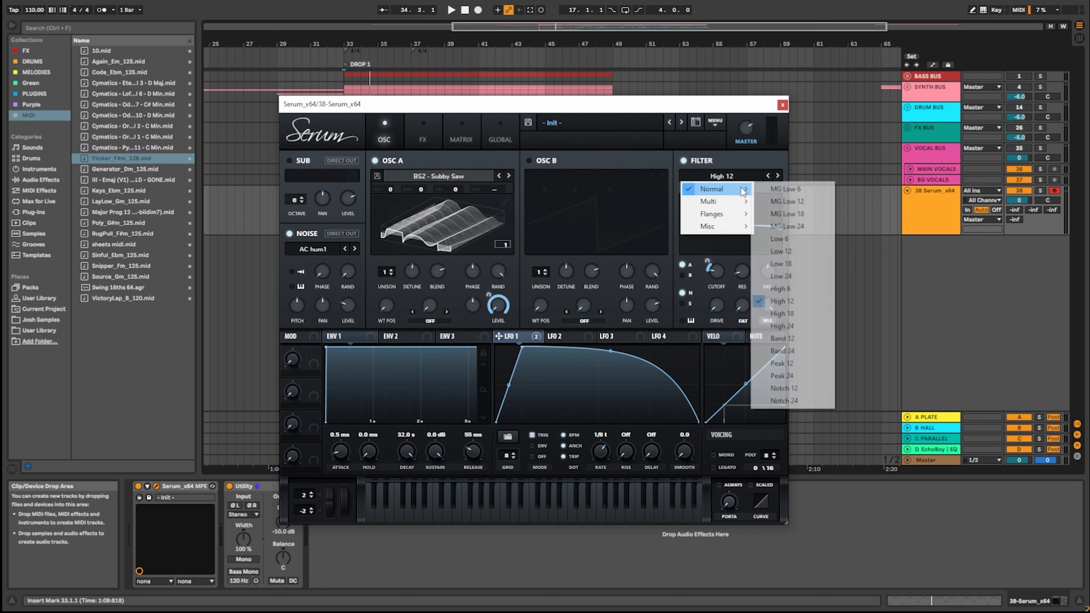
click(786, 201)
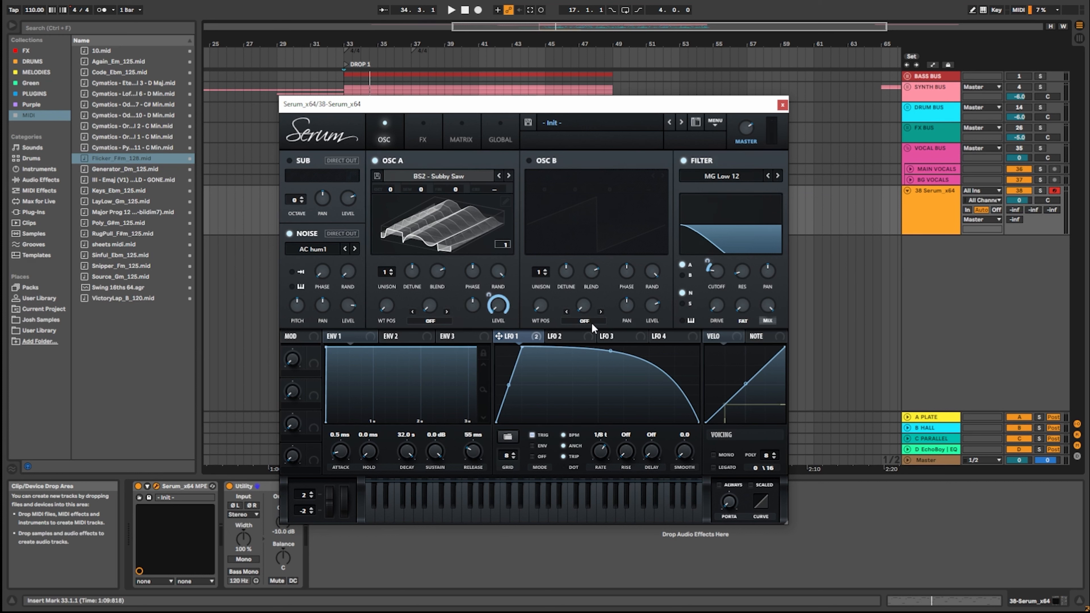
Turn on all ten effects in the effects rack, from Hyper/Dimension through Filter.
click(420, 133)
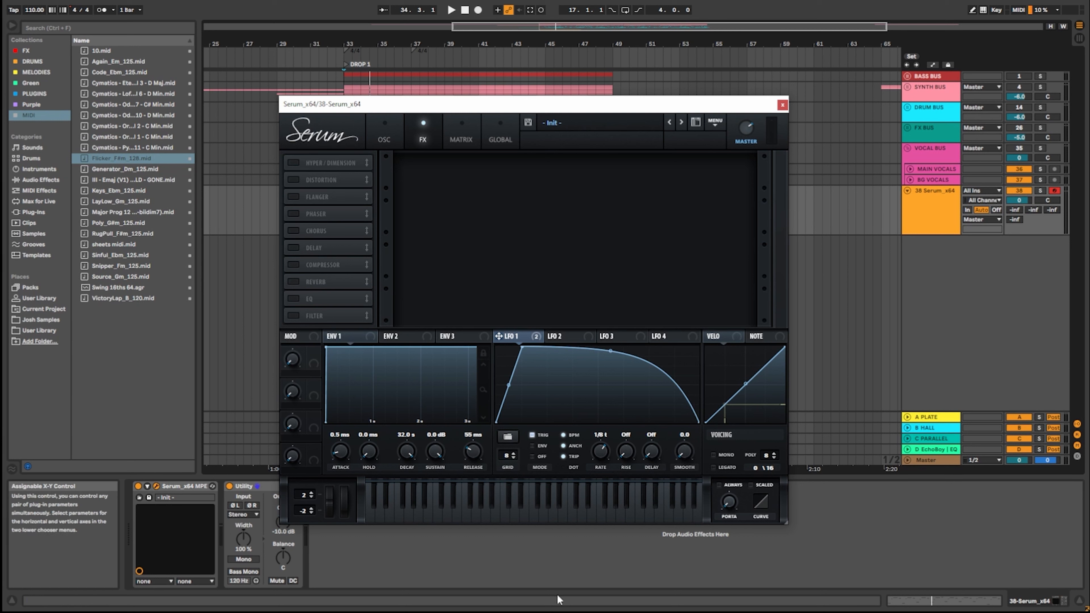
click(295, 164)
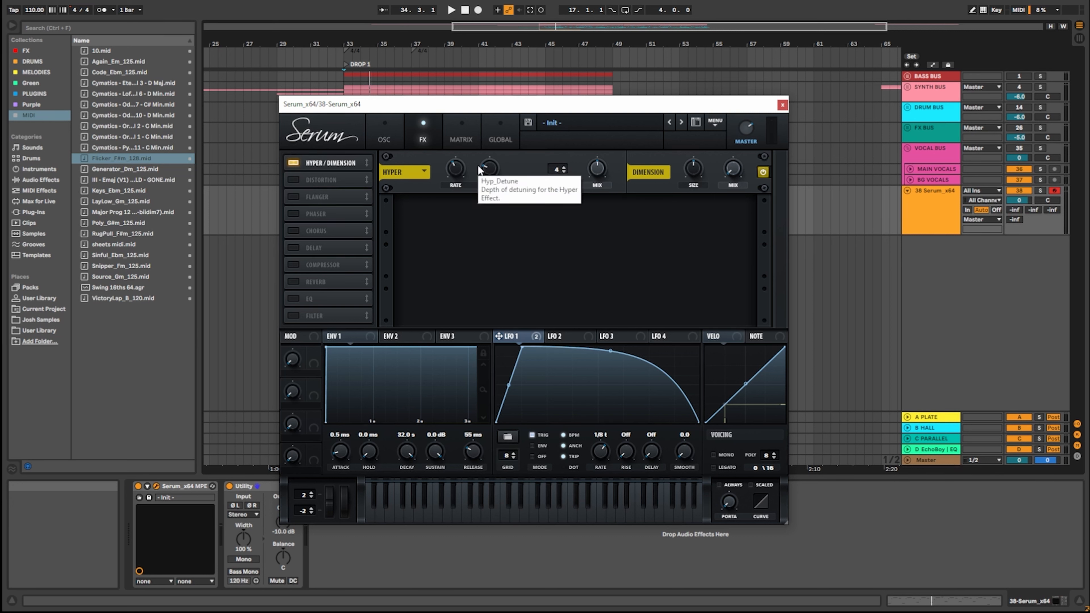
click(306, 180)
click(296, 196)
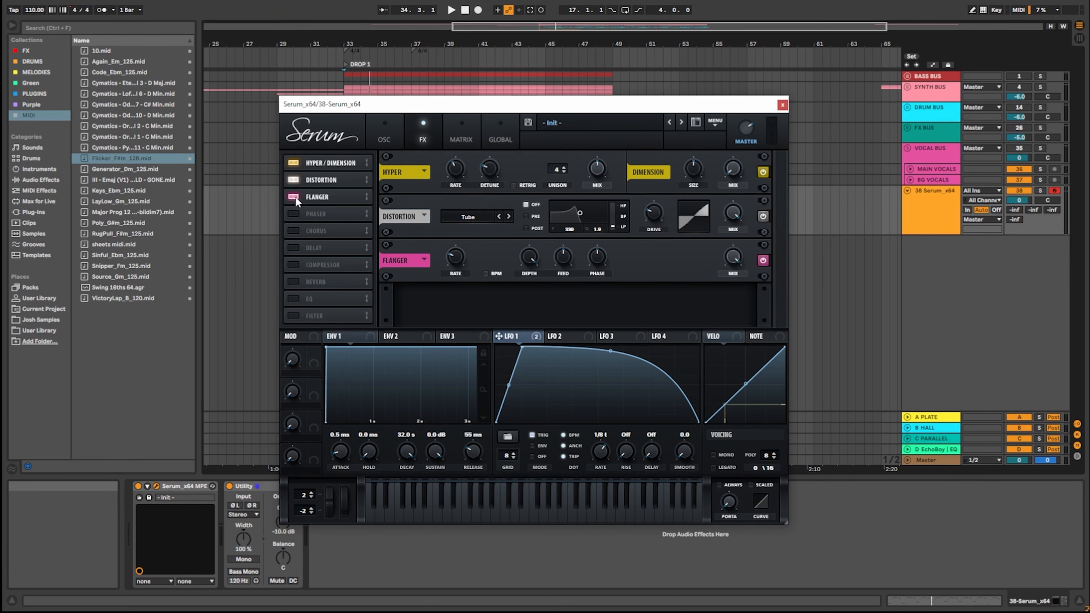
click(292, 214)
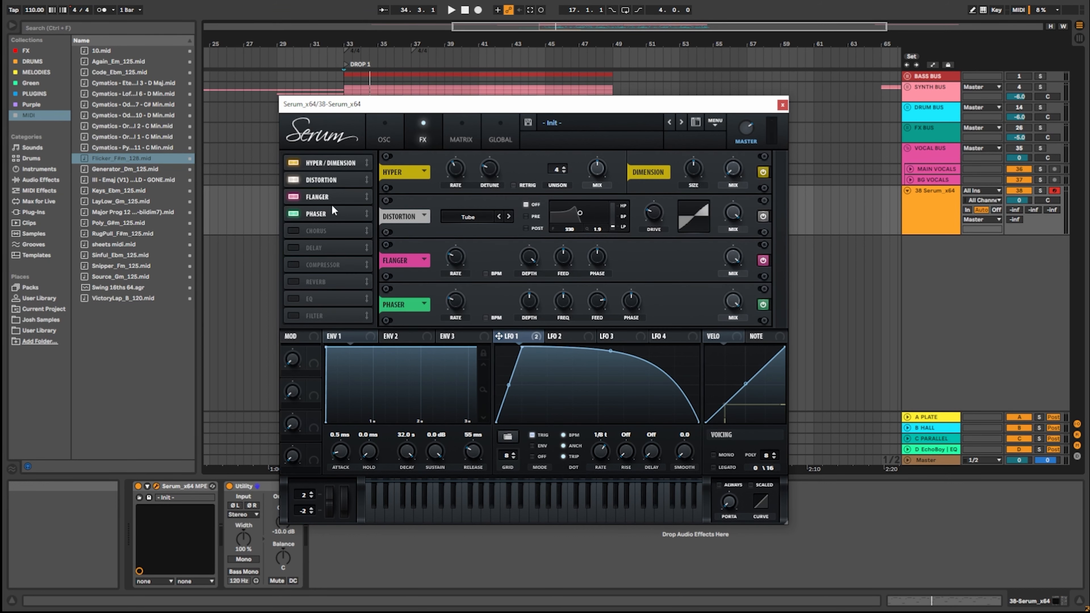
click(294, 230)
click(296, 248)
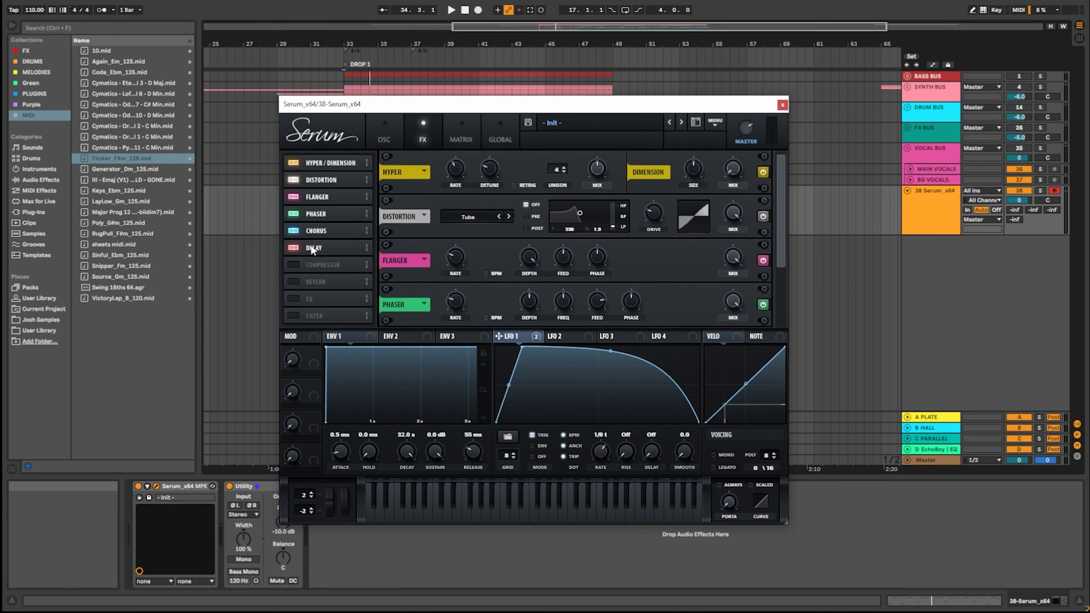
click(287, 266)
click(292, 284)
click(293, 299)
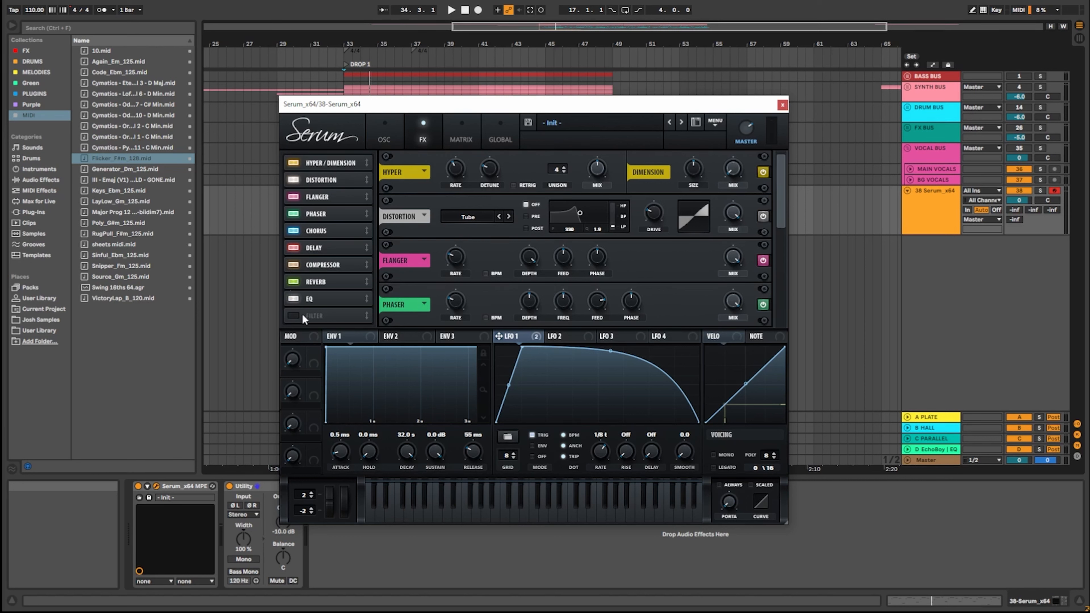
click(310, 314)
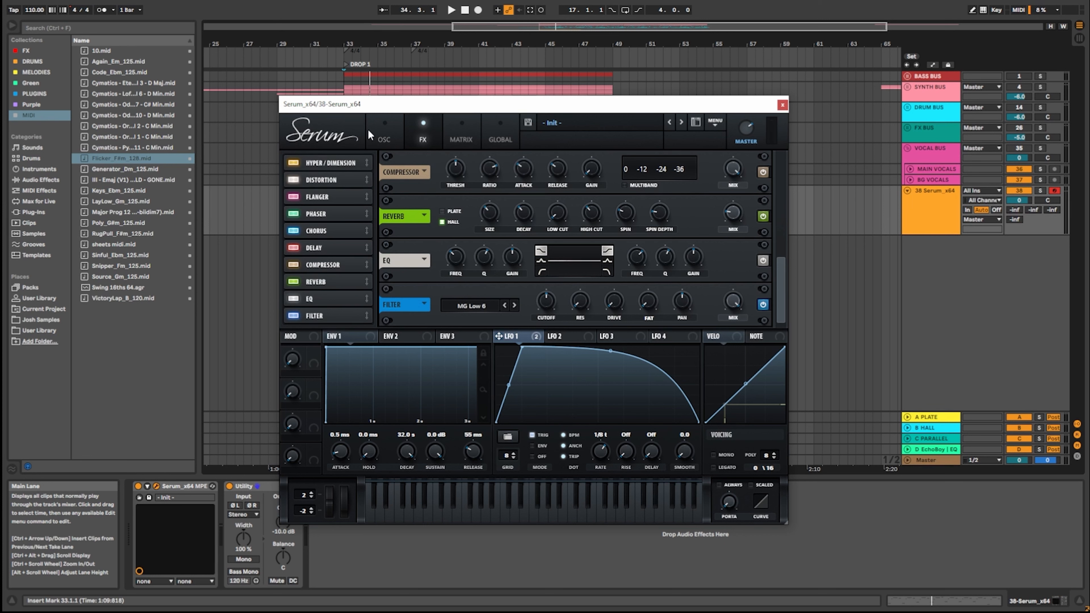
Try the direct out routing for the sub and noise oscillators.
click(378, 132)
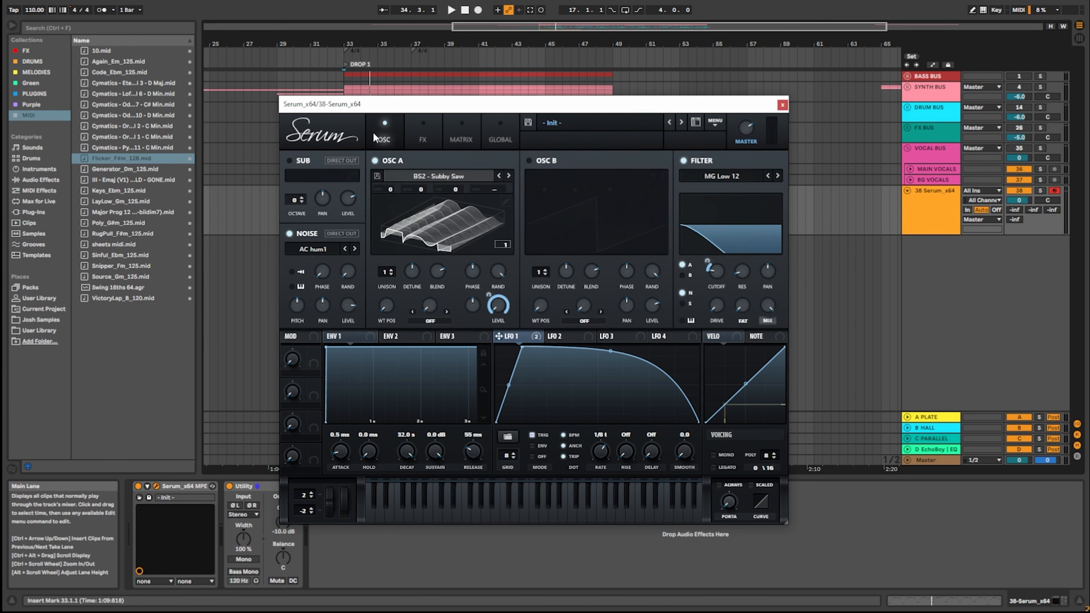
click(341, 161)
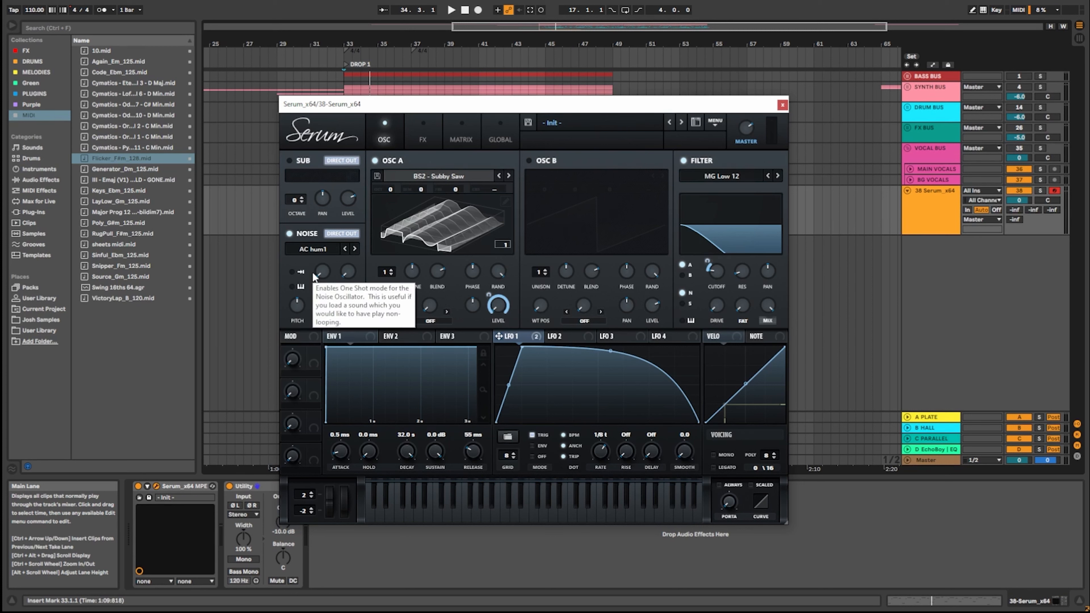
Review LFO 1's oscillator A volume and filter cutoff routings in the modulation matrix, and raise the filter cutoff.
click(460, 132)
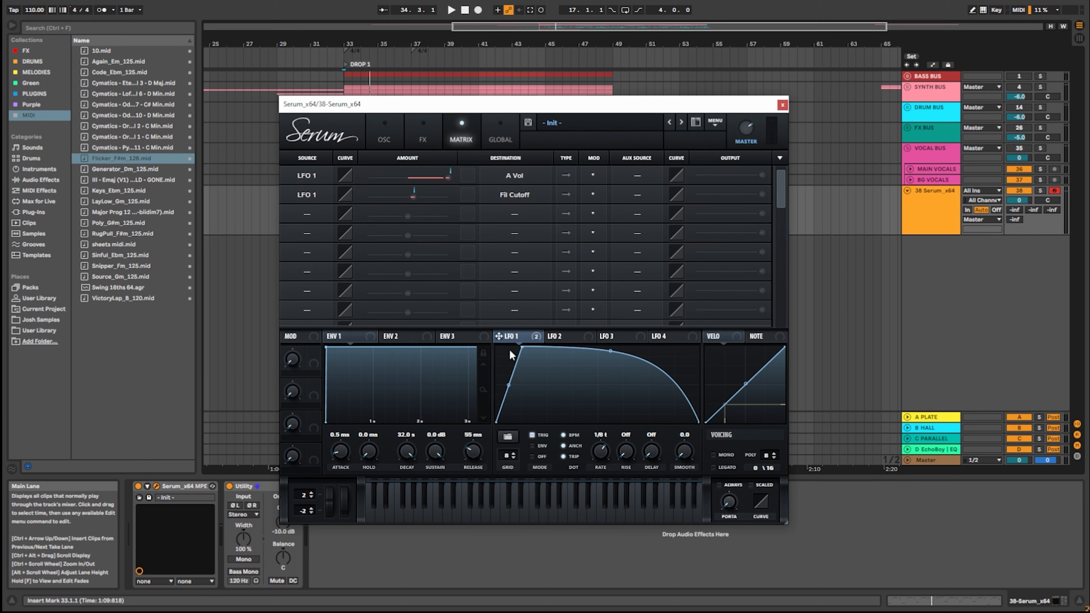
click(372, 141)
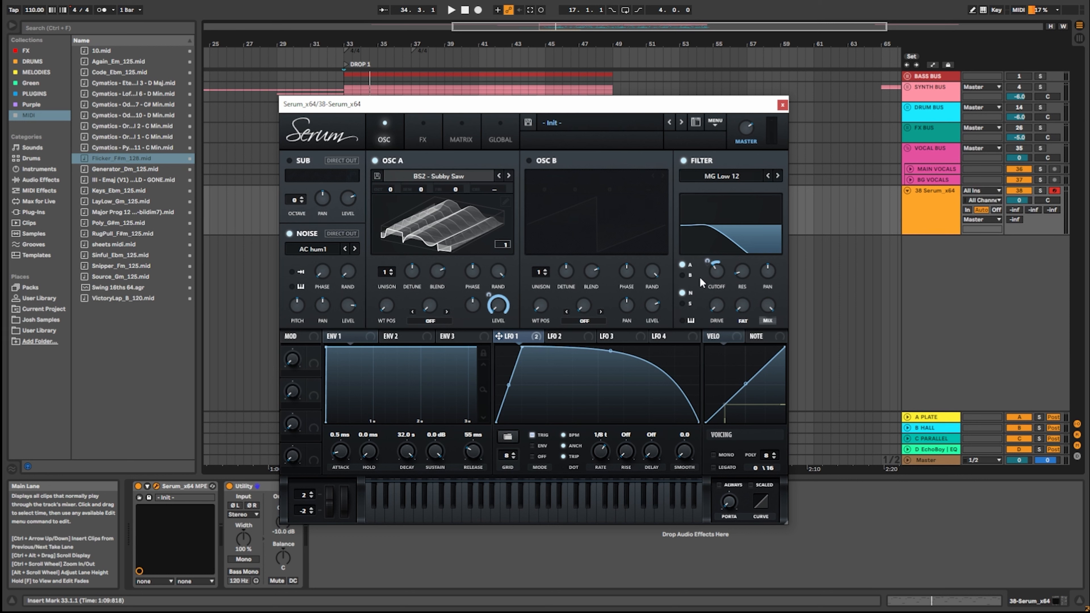
click(455, 130)
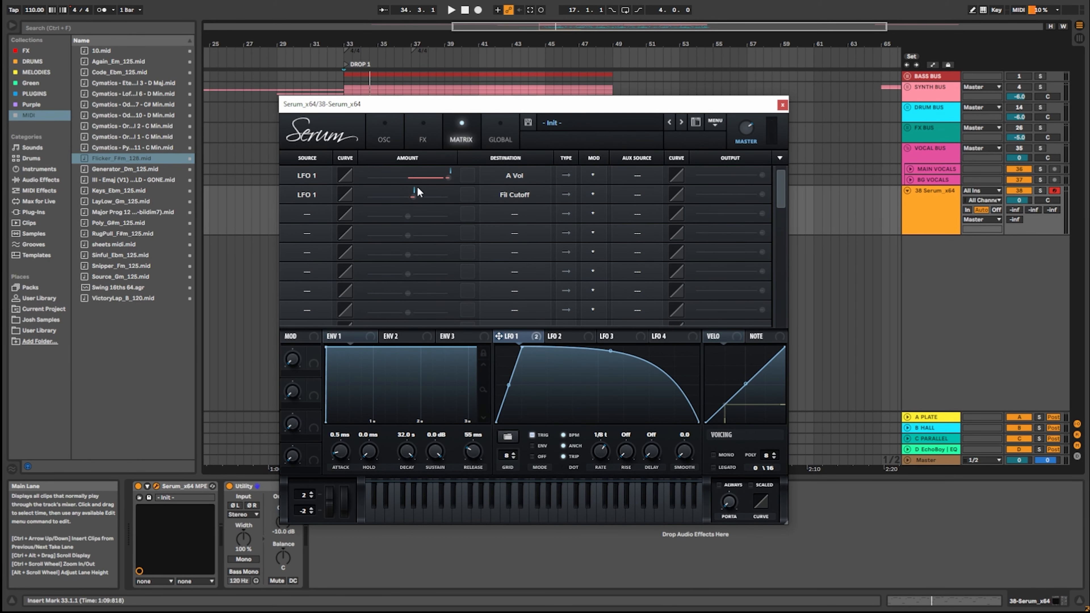
click(384, 138)
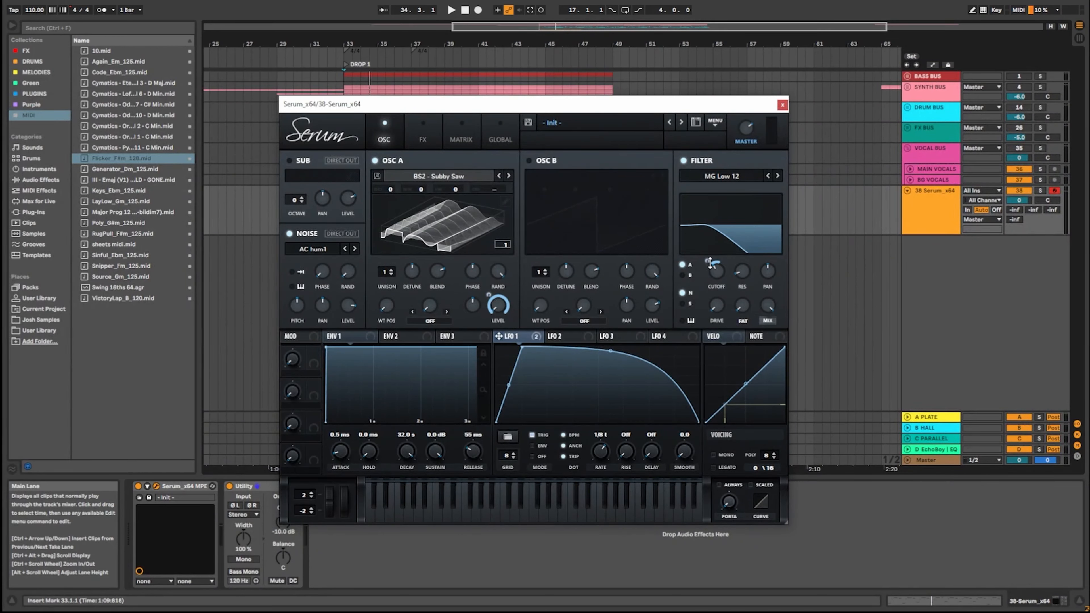
Inspect the modulation amounts of LFO 1's volume and cutoff routings in the matrix.
click(446, 132)
double_click(452, 180)
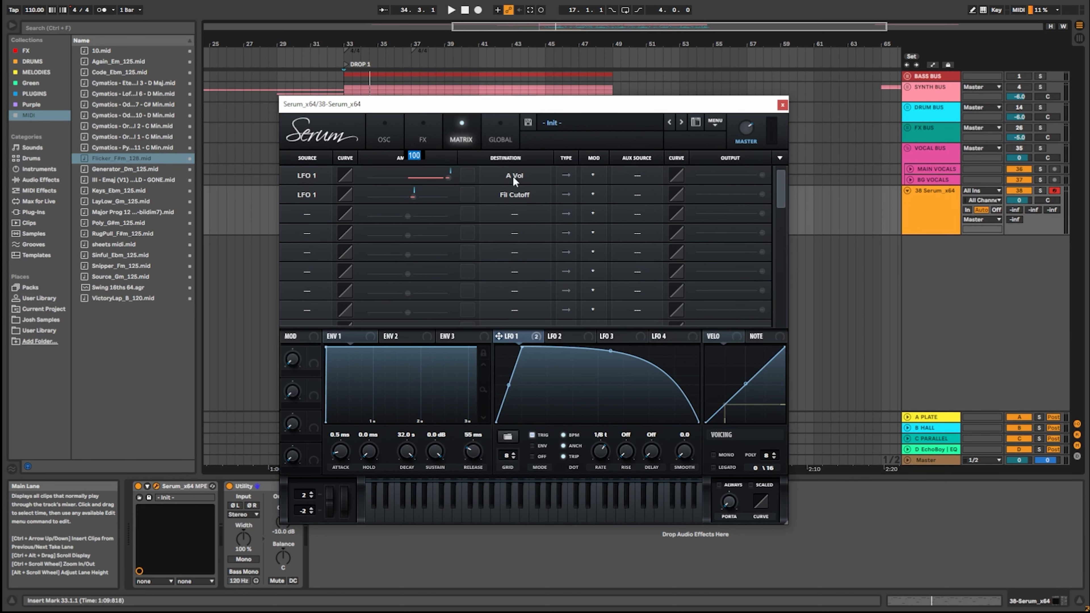
double_click(414, 197)
click(404, 195)
Map LFO 1 to oscillator A's warp amount and view the new routing in the modulation matrix.
click(394, 144)
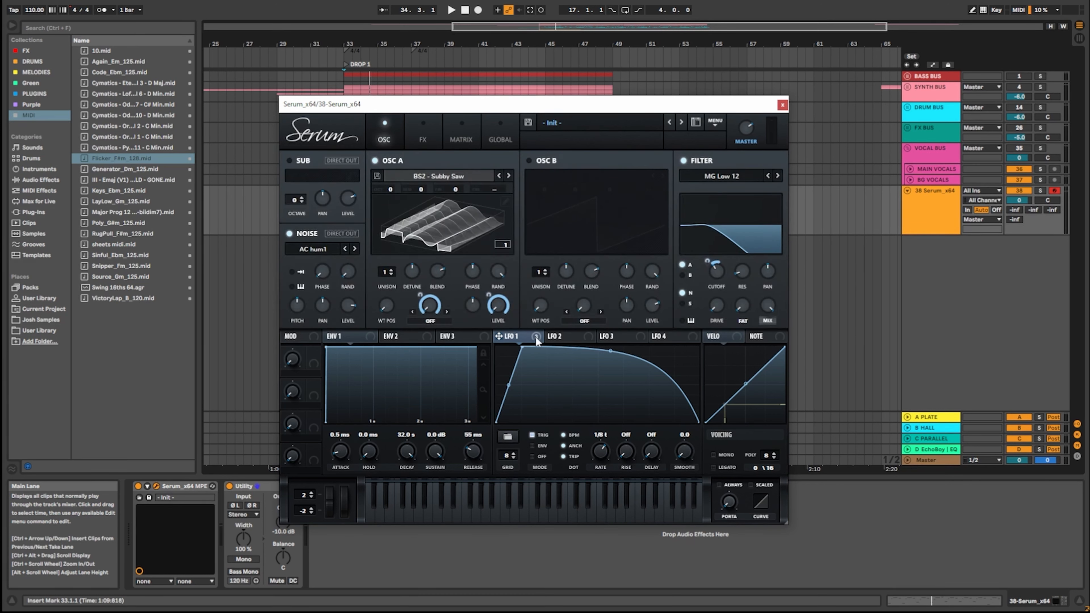
click(462, 142)
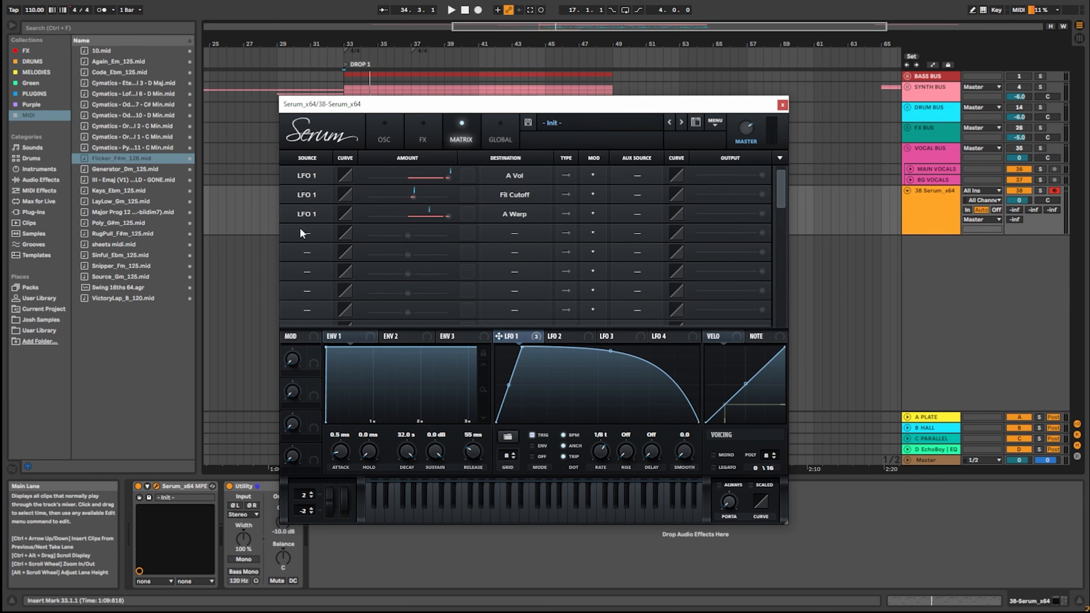
Add a fourth matrix routing from LFO 1 to Noise Level and give it a moderate positive amount.
click(305, 235)
click(313, 234)
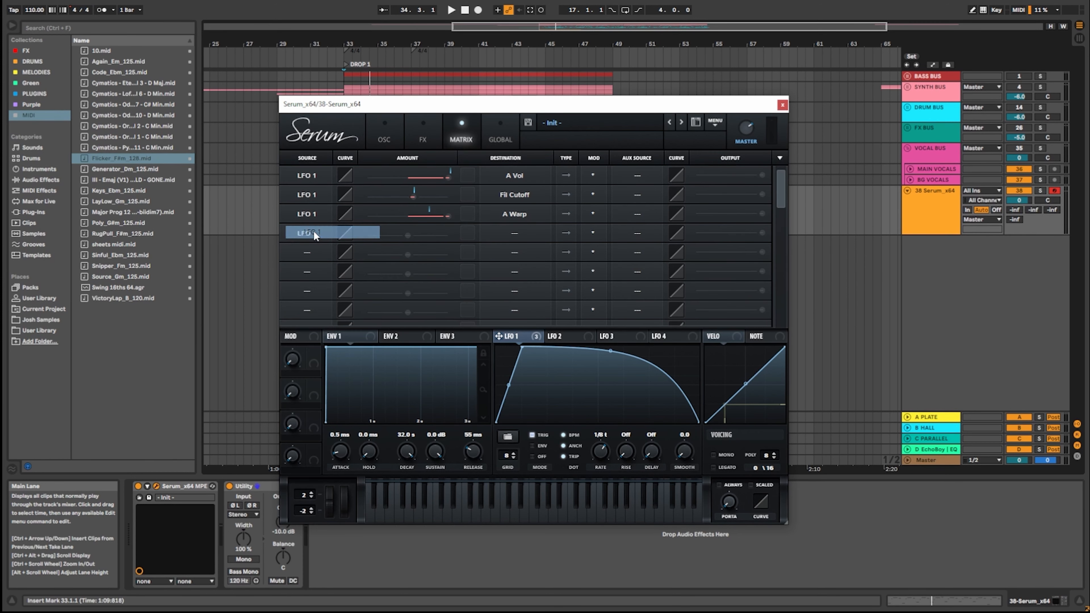
click(528, 232)
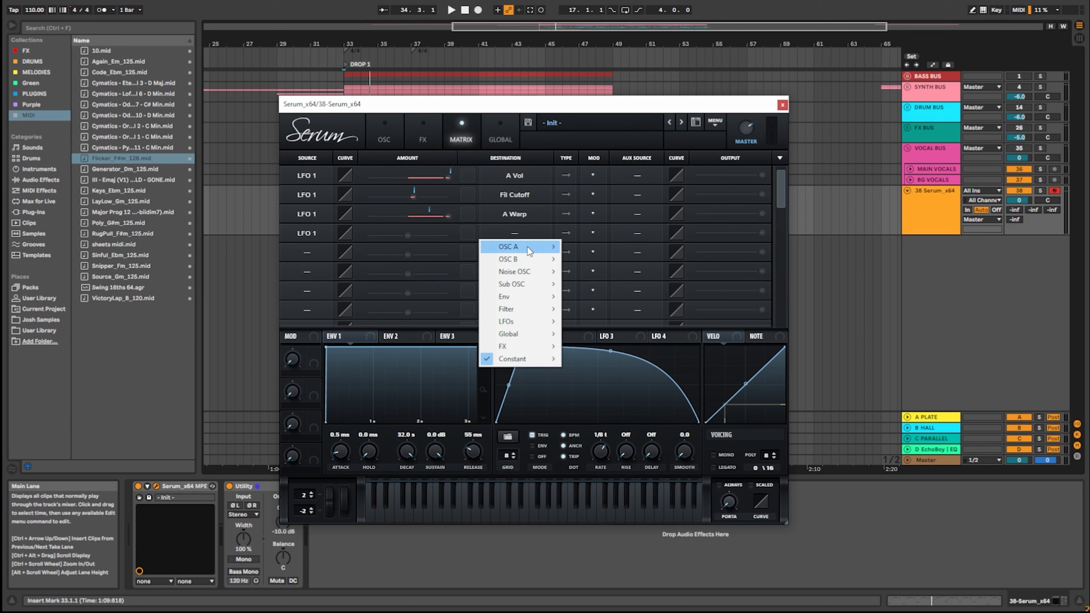
mouse_move(515, 271)
click(610, 276)
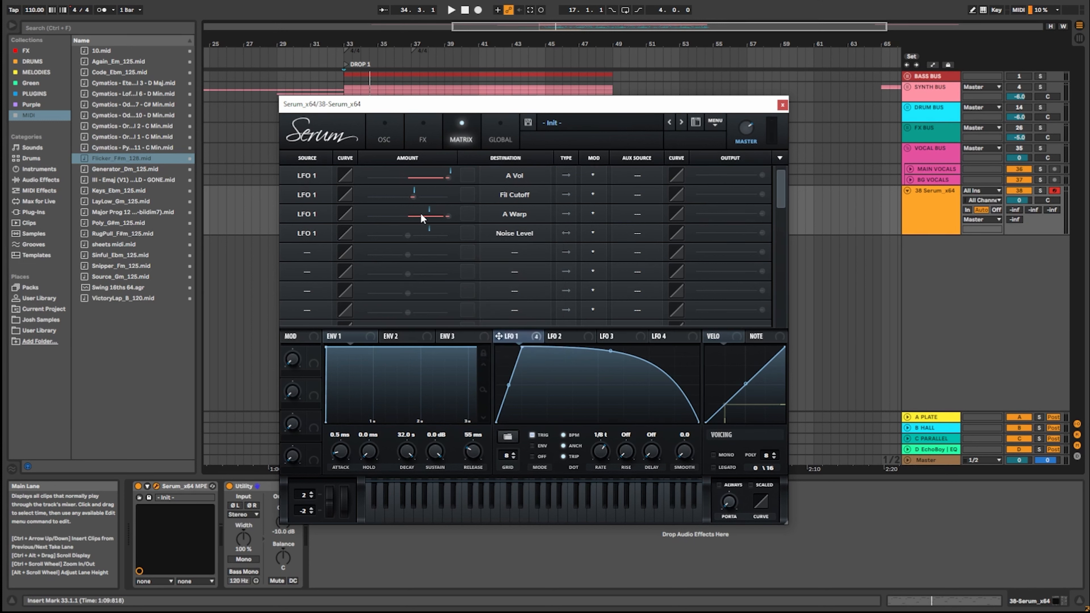
drag(409, 236, 434, 235)
Review the noise level modulation on its knob and in the matrix, and look over the global settings.
click(384, 136)
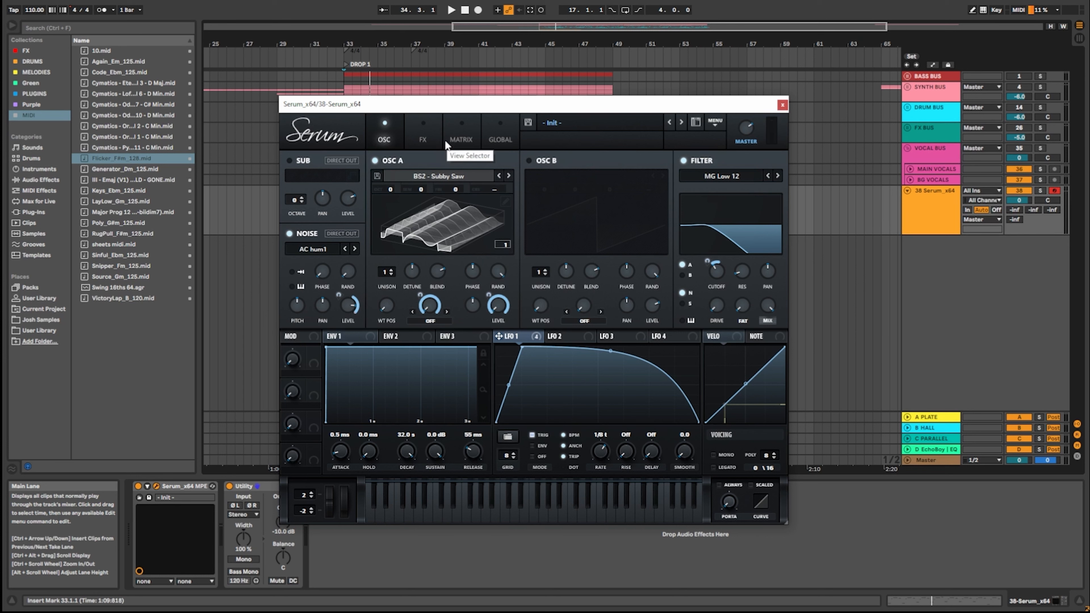
alt+shift+click(338, 293)
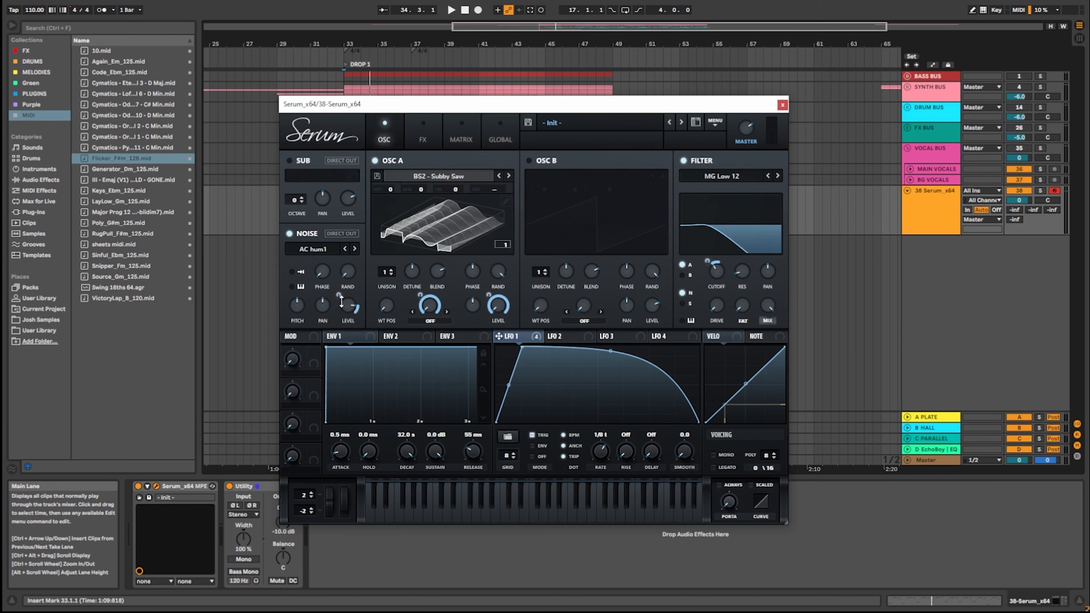
click(461, 133)
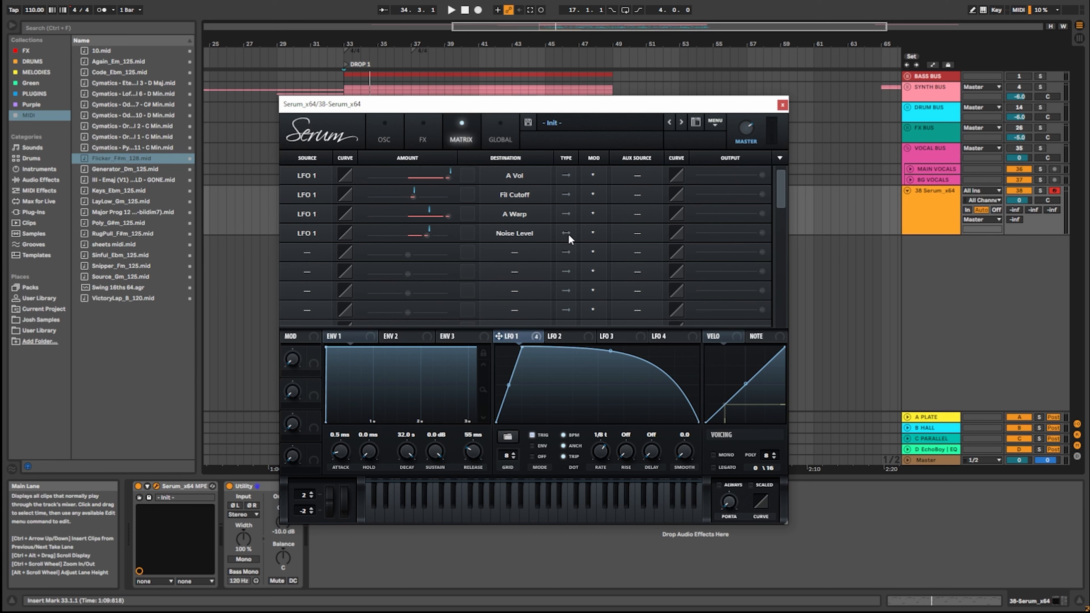
click(500, 133)
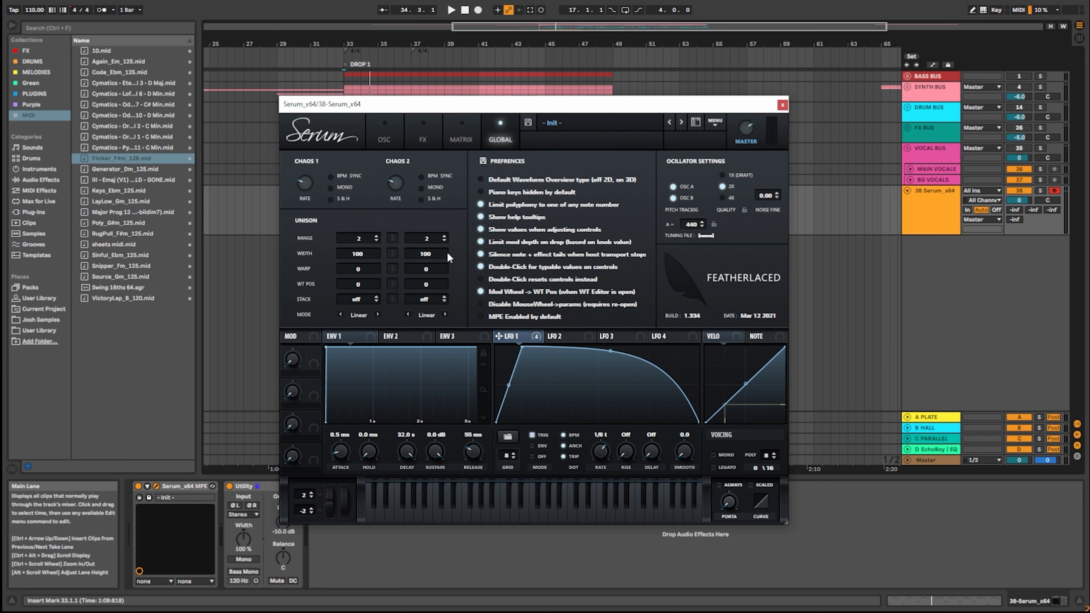
click(378, 135)
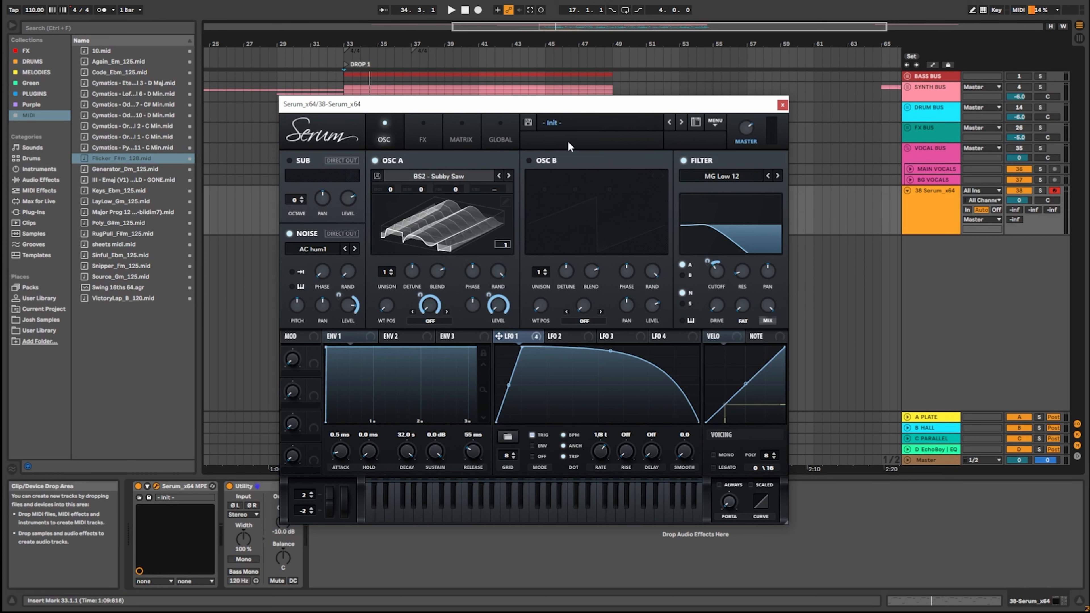
Browse the preset list's EXHALE AA folder and close it without loading a preset.
click(571, 125)
mouse_move(596, 141)
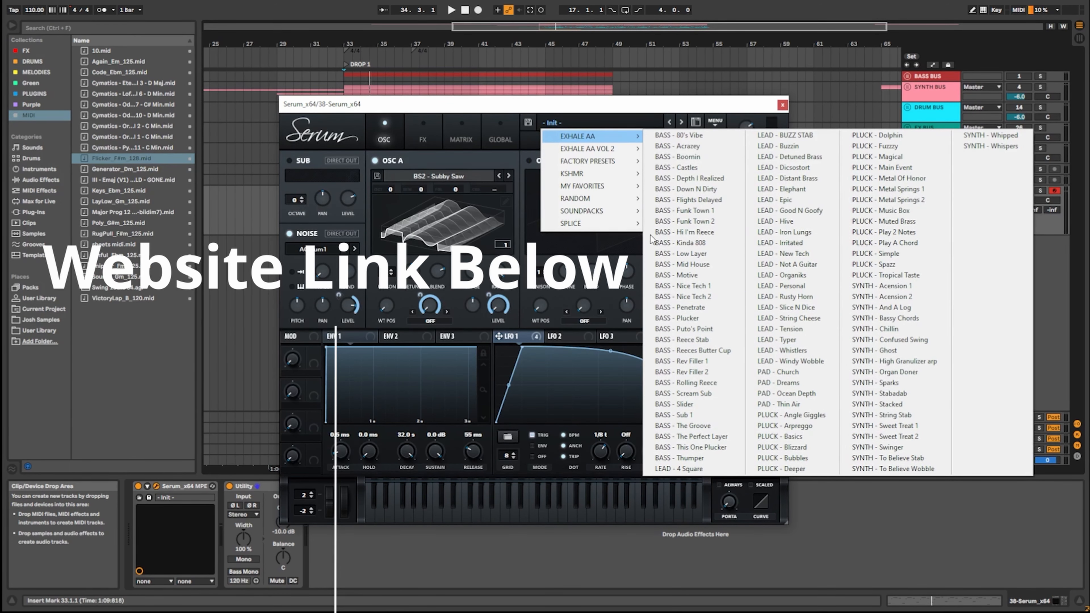
click(477, 110)
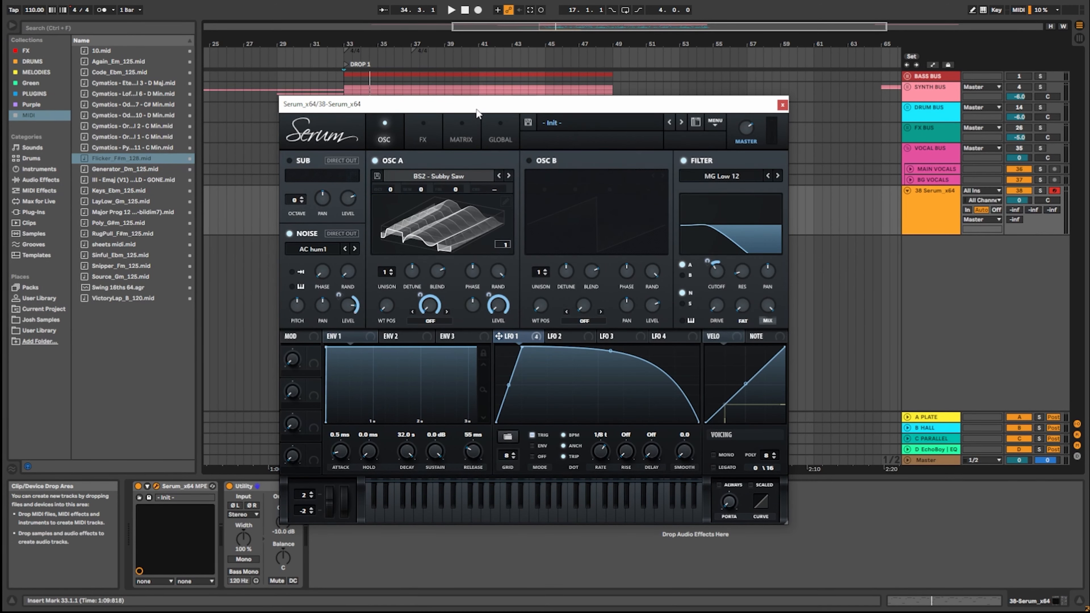